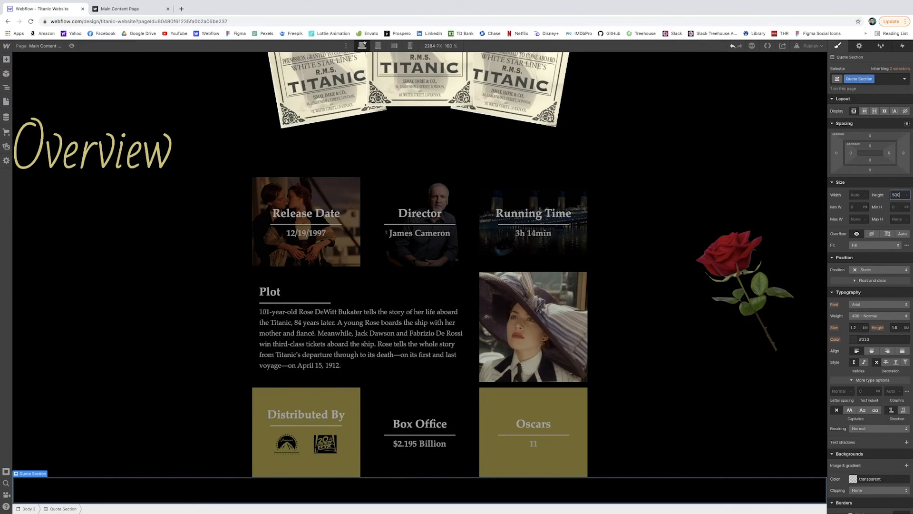
- Set the Quote Section's height to 500 px and add a Slider element inside the section
type("5")
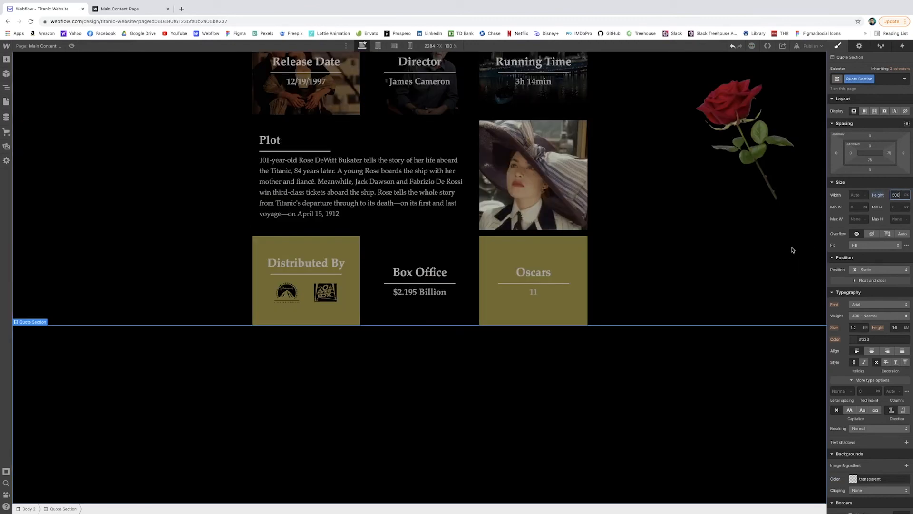
left_click(387, 373)
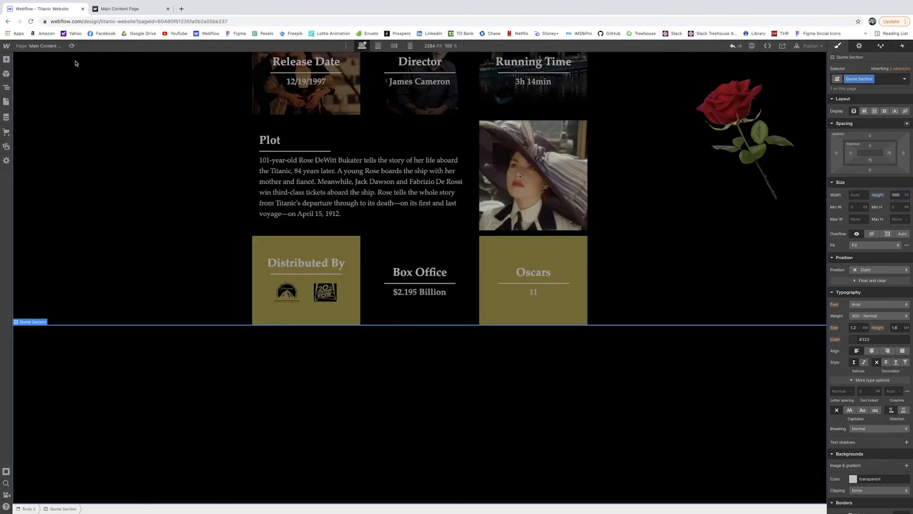
left_click(6, 59)
scroll(59, 222, "down", 2)
scroll(59, 221, "down", 6)
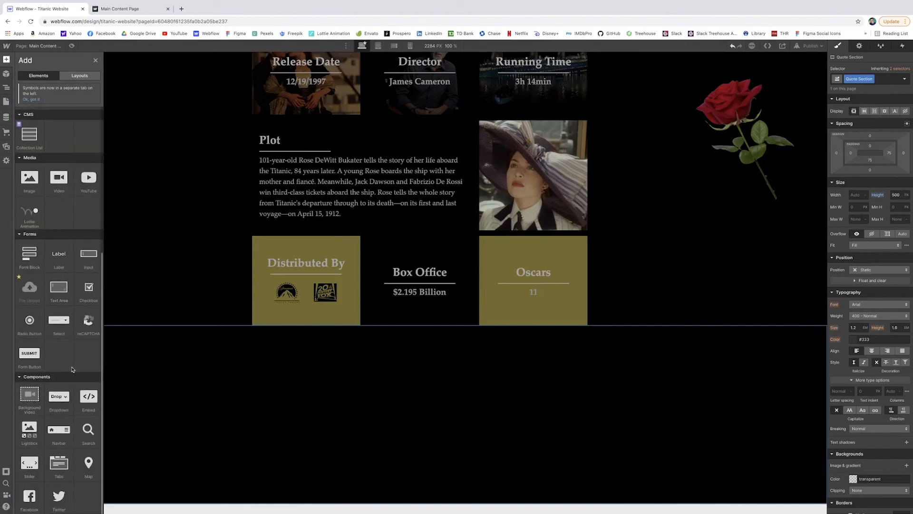
left_click(27, 470)
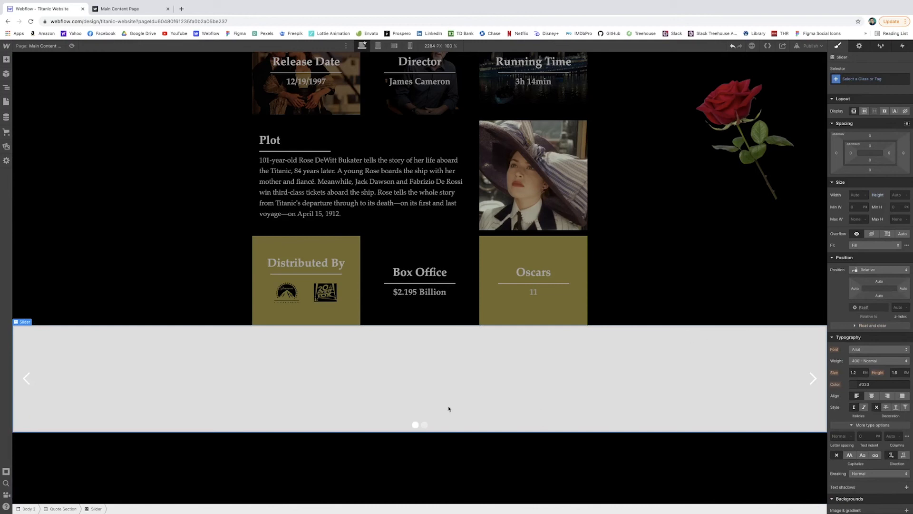
- Examine the new slider's structure in the Navigator, expanding the Quote Section, Slider and Mask down to Slide 1
left_click(6, 88)
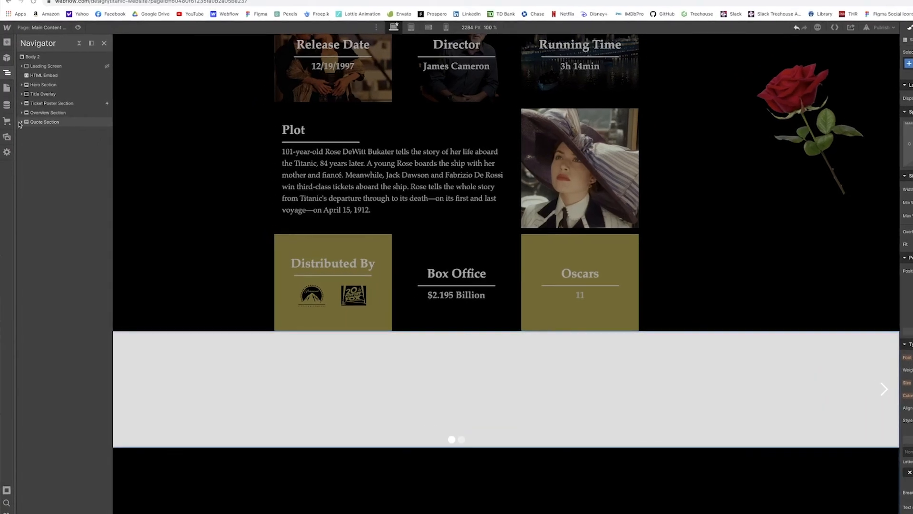
left_click(21, 122)
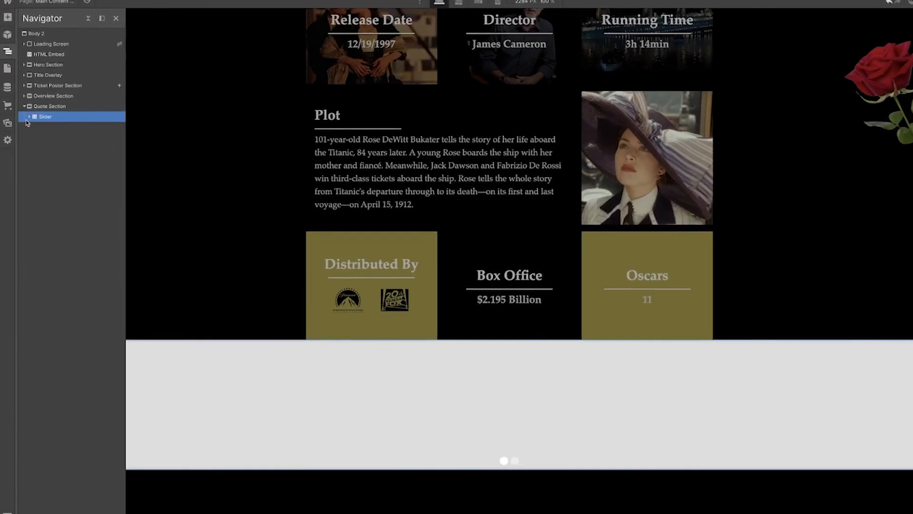
left_click(26, 131)
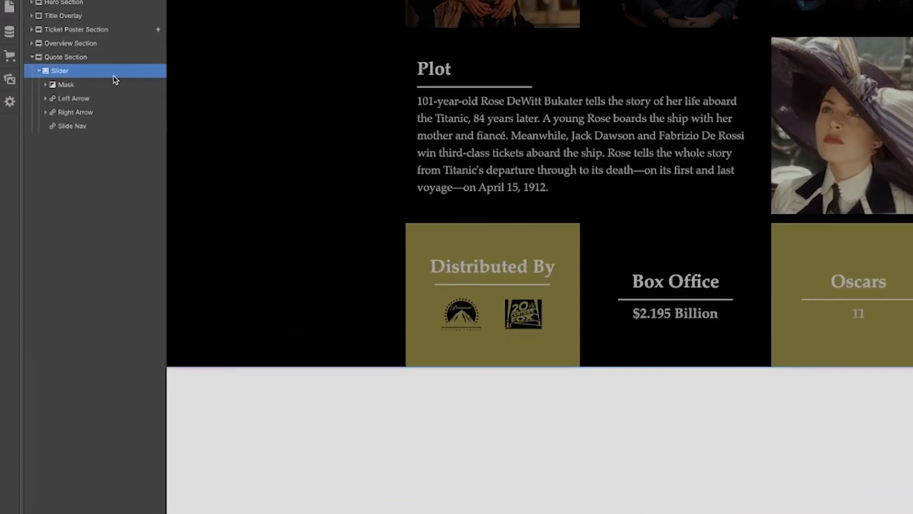
left_click(107, 91)
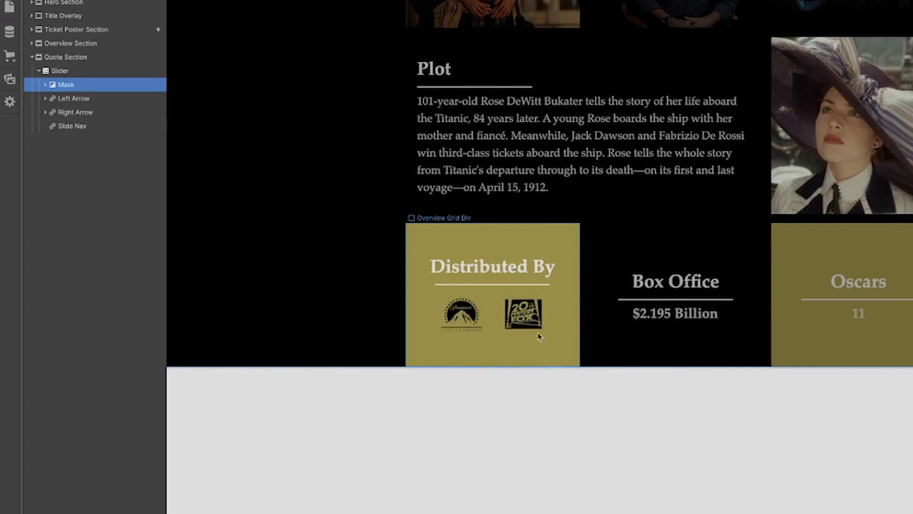
left_click(47, 86)
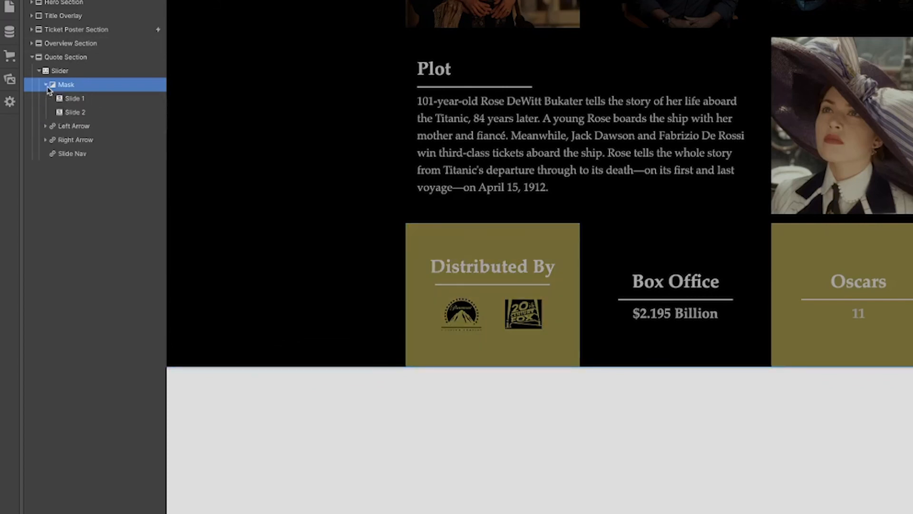
left_click(85, 101)
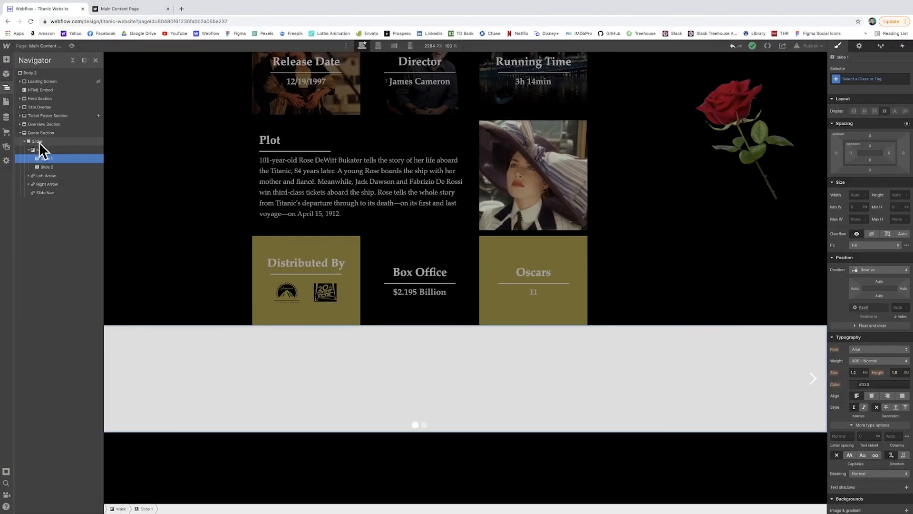
- Review the slider's settings, including its list of slides and the available easing options
left_click(60, 71)
left_click(859, 45)
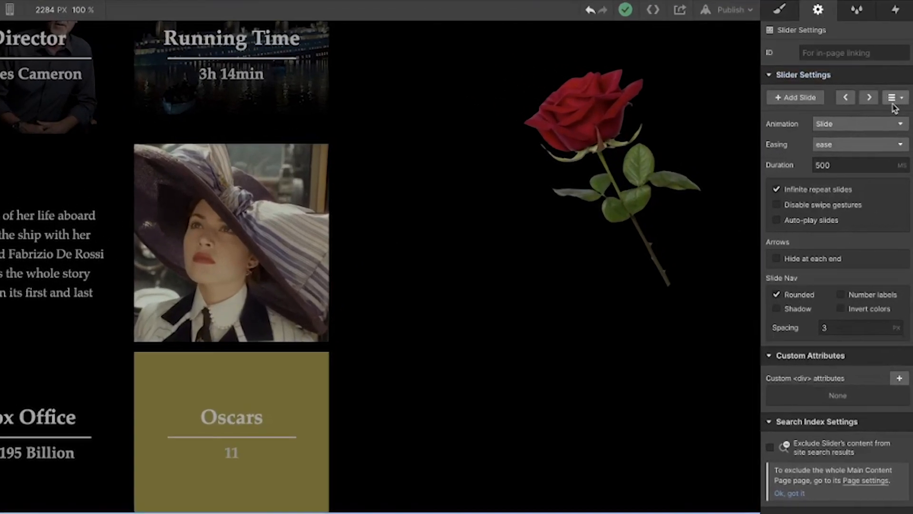
left_click(893, 100)
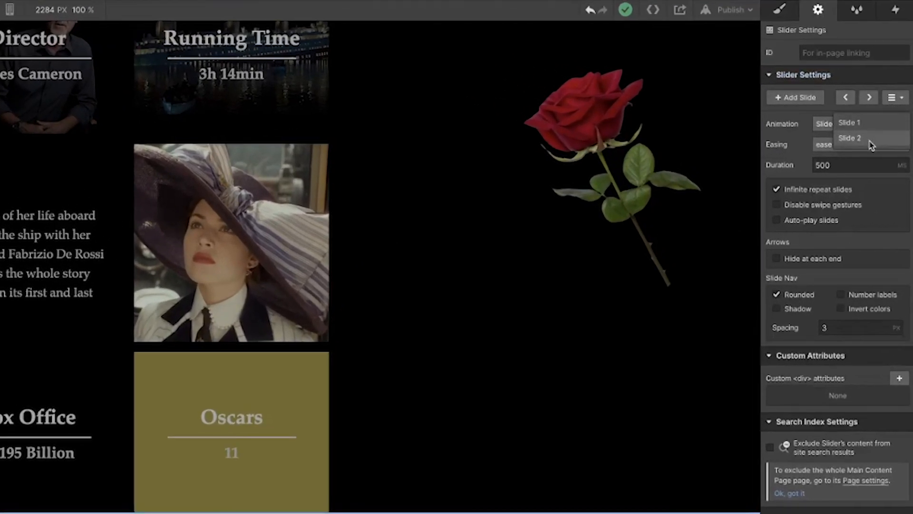
left_click(892, 98)
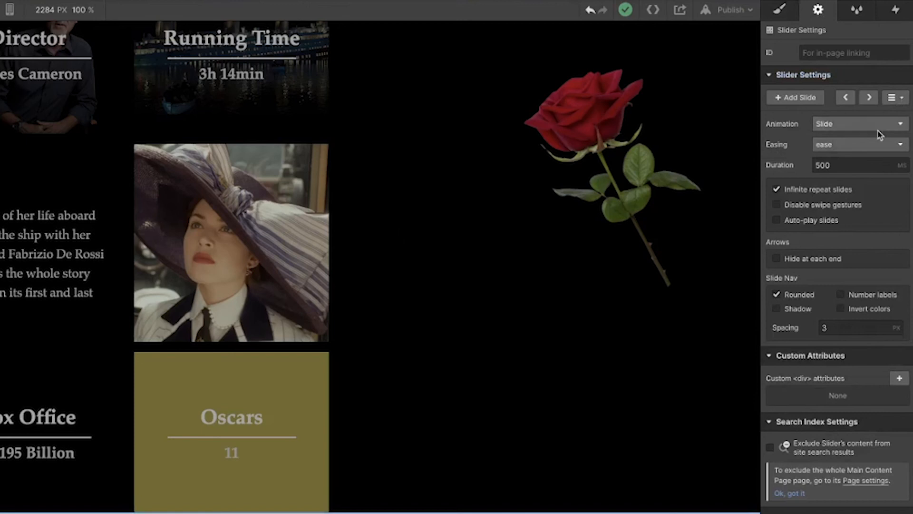
left_click(877, 146)
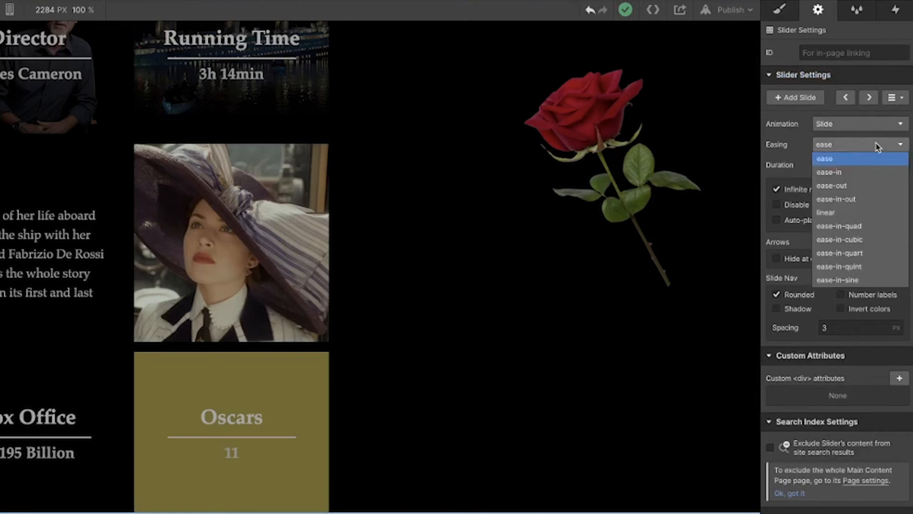
left_click(878, 145)
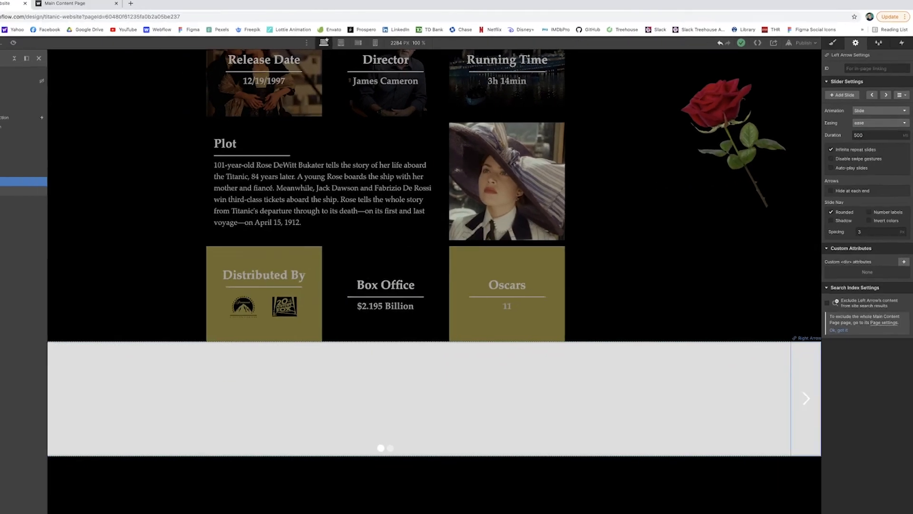
- Hide the slider's Left Arrow, Slide Nav and Right Arrow by setting each one's display to none
left_click(49, 184)
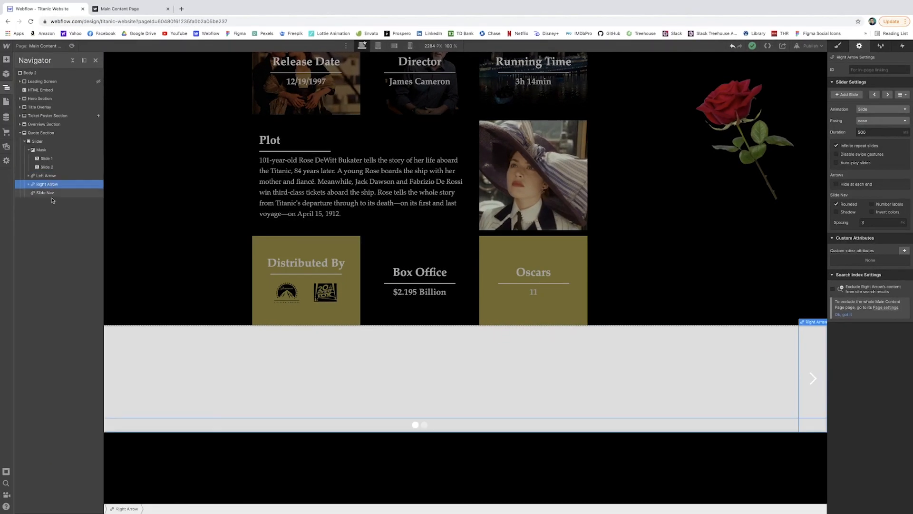
left_click(52, 193)
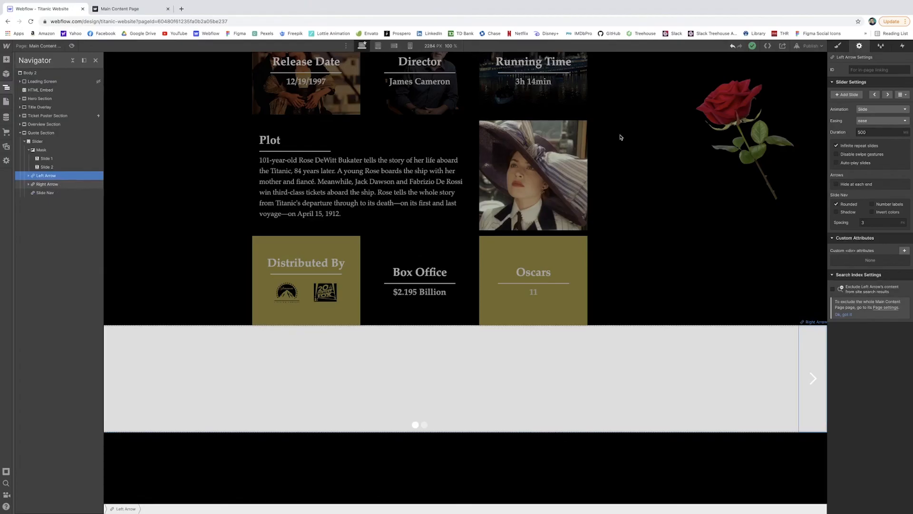
left_click(839, 46)
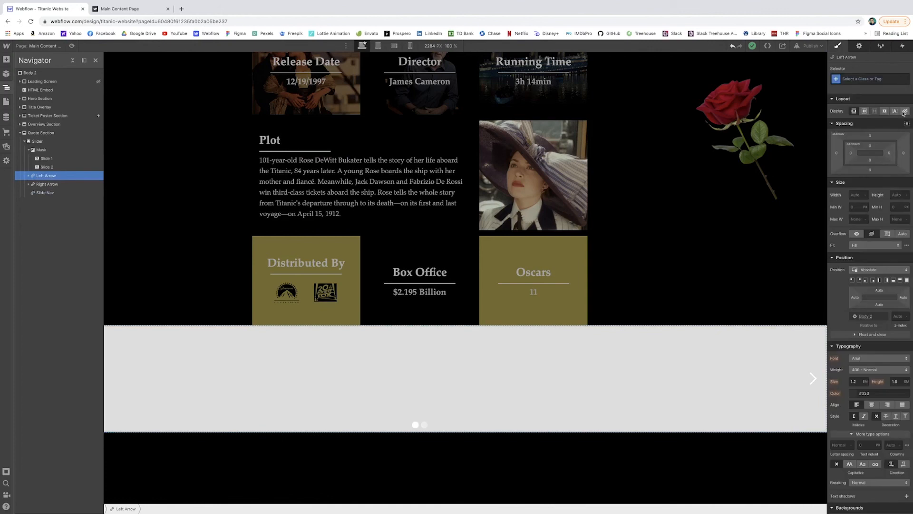
left_click(53, 192)
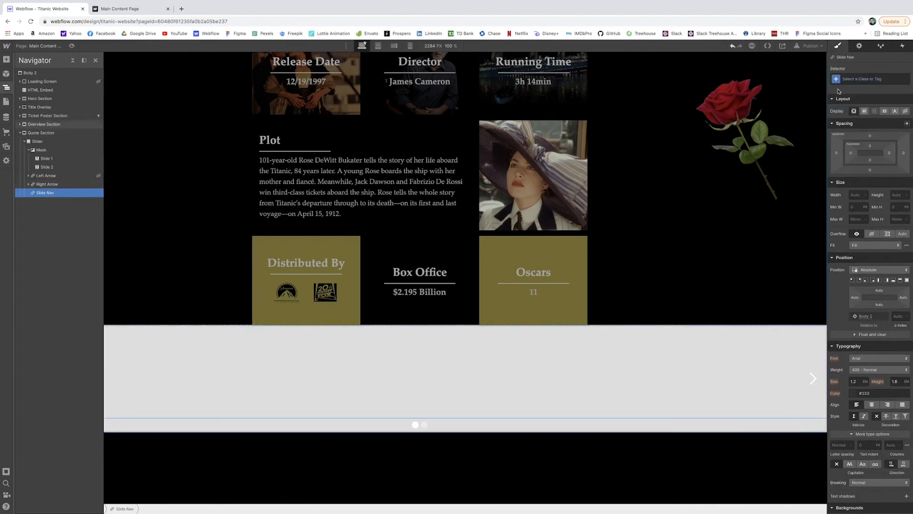
left_click(905, 112)
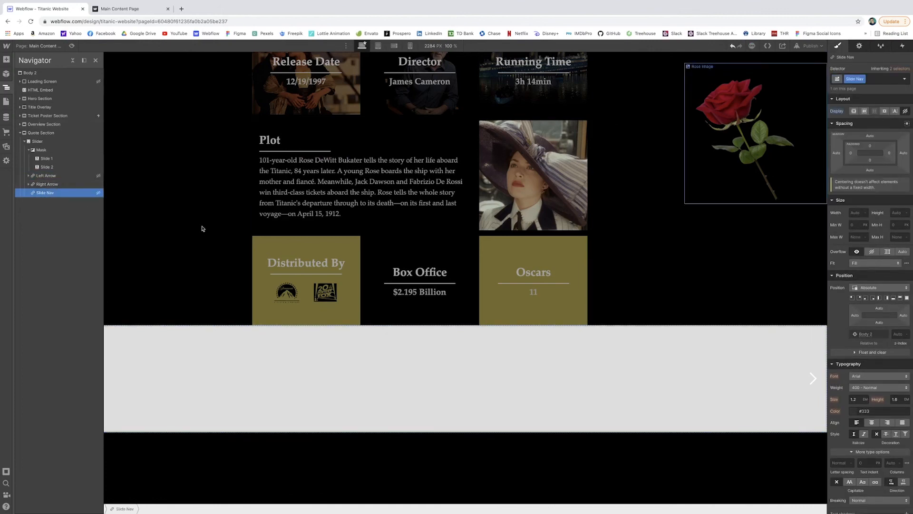
left_click(46, 184)
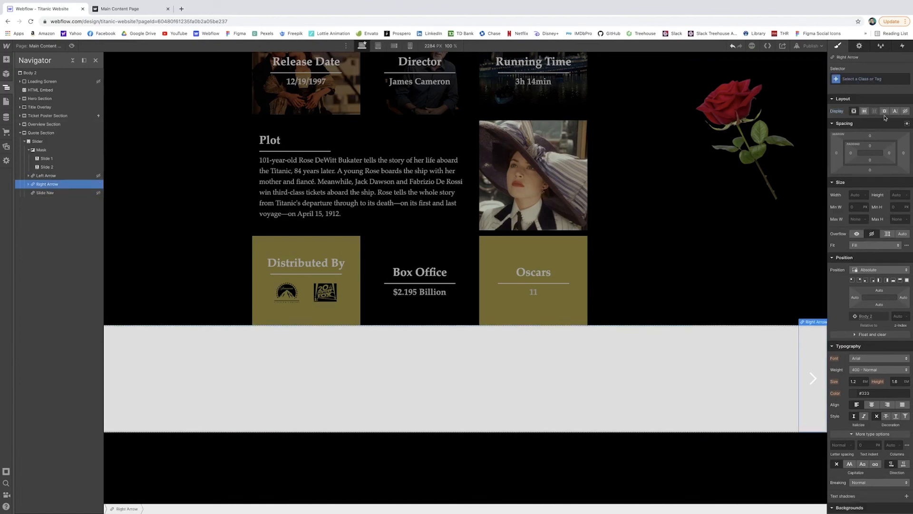
left_click(905, 111)
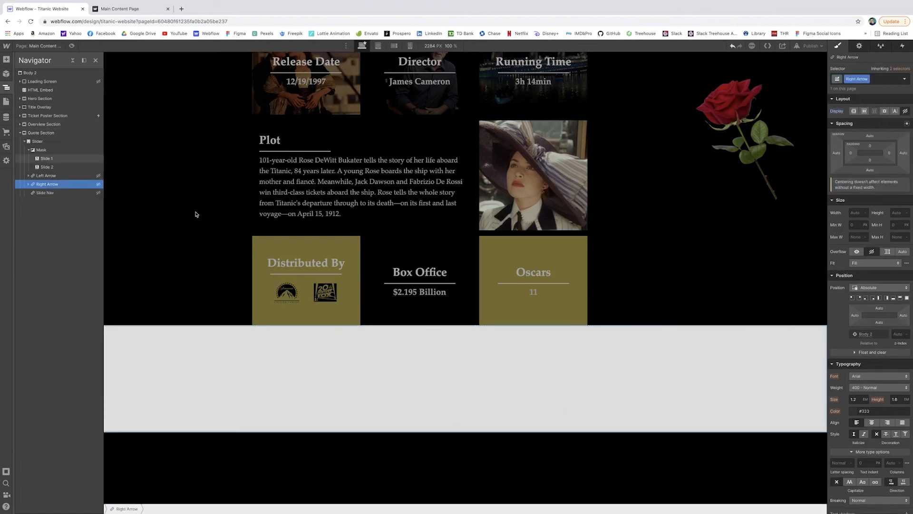
- Check the Mask's background settings and give the Slider element a new class named "Quote Slider"
left_click(42, 150)
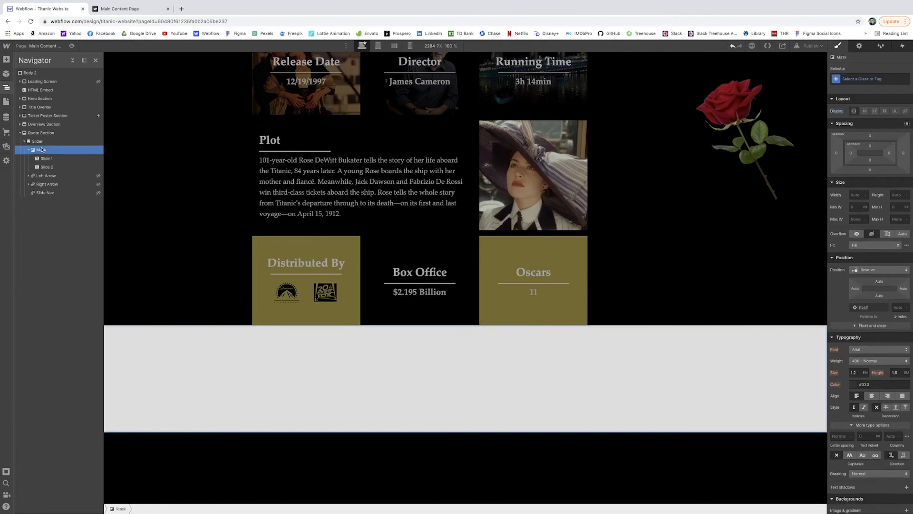
scroll(895, 192, "down", 5)
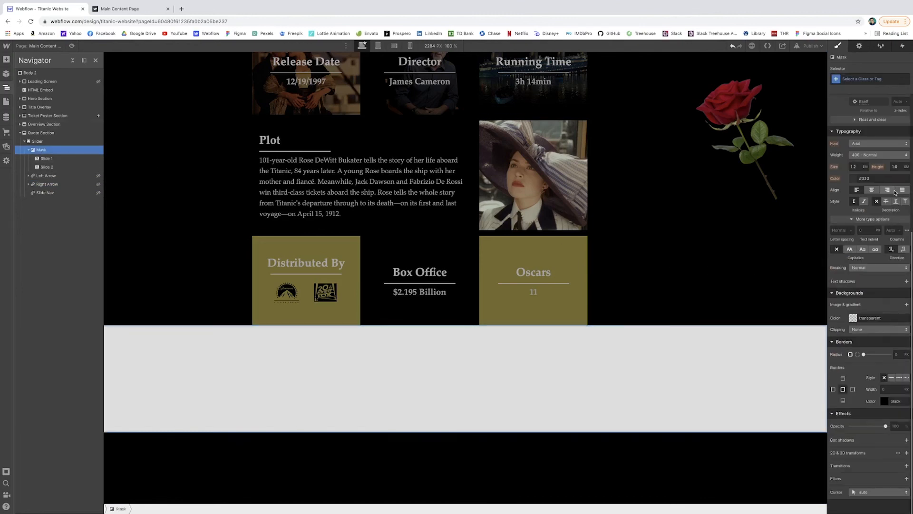
left_click(38, 141)
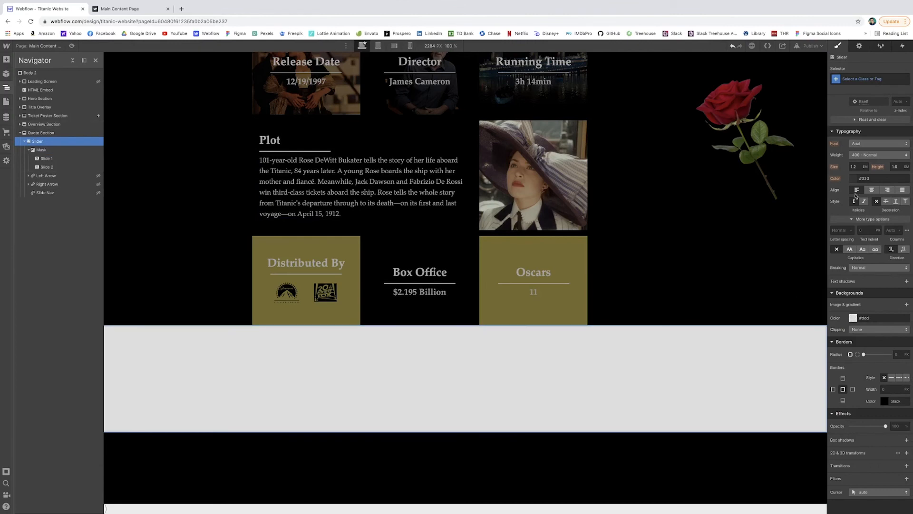
left_click(870, 79)
type("Quote S")
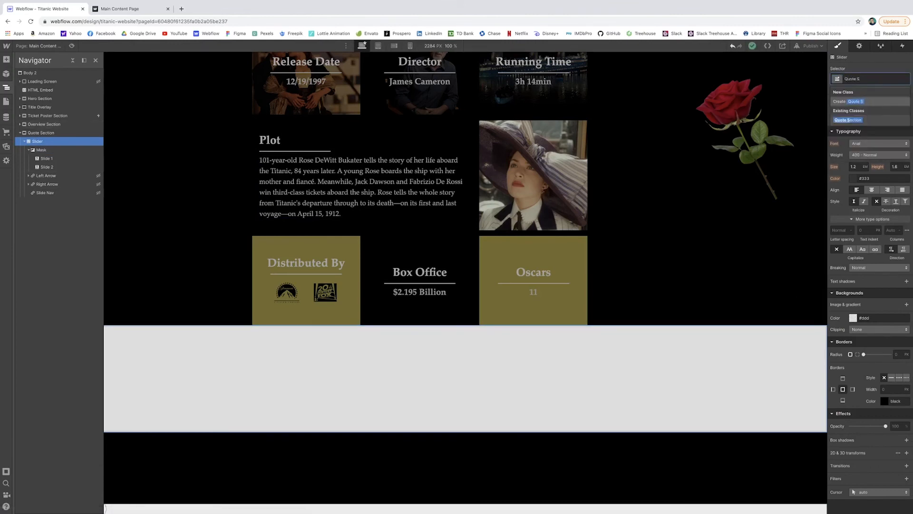
type("lider")
key("Return")
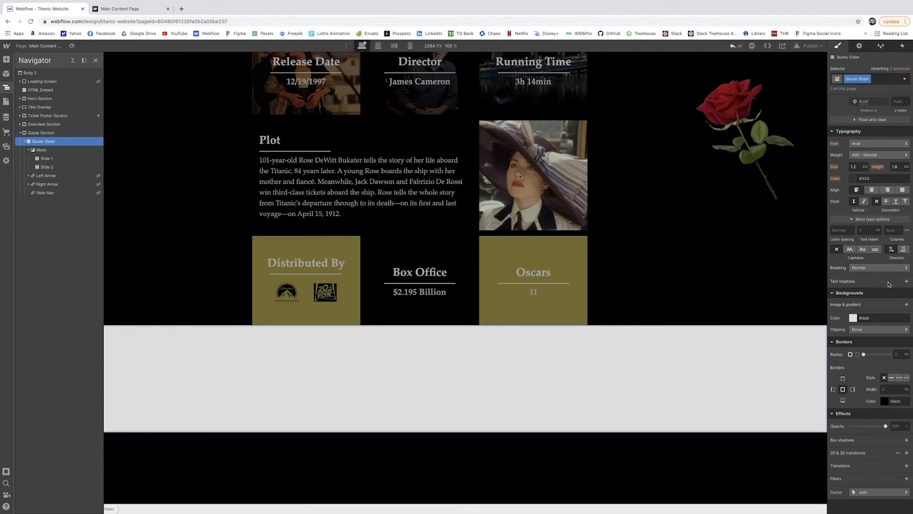
- Make the Quote Slider's background color fully transparent by reducing its alpha to zero
left_click(854, 318)
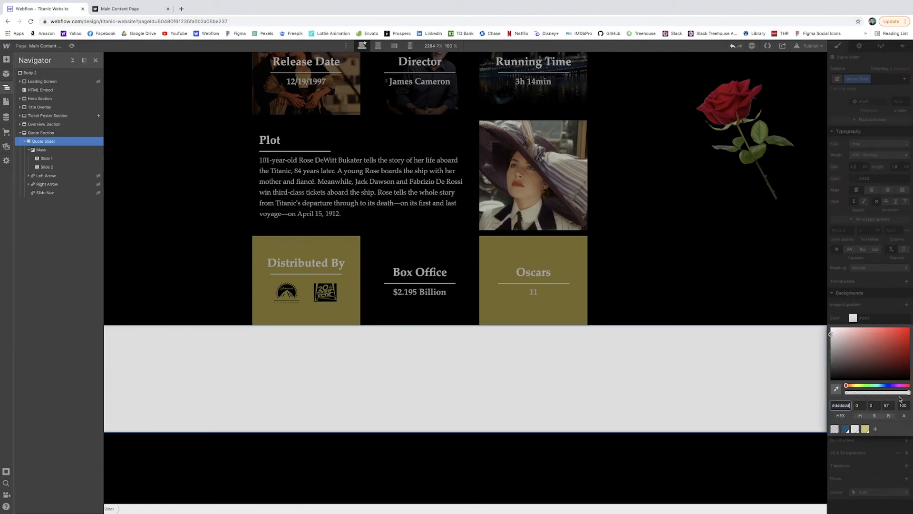
left_click_drag(909, 394, 833, 392)
left_click(641, 376)
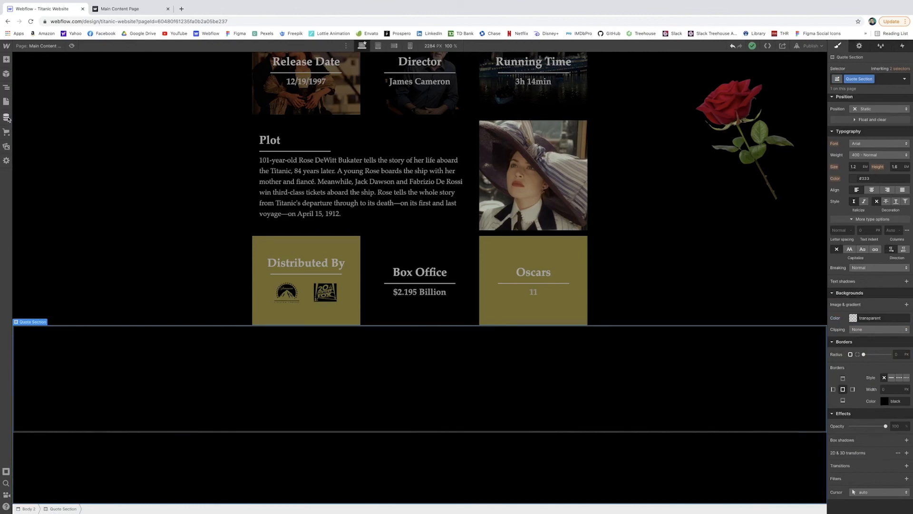
- Add a Div Block inside Slide 1 of the Quote Slider
left_click(5, 88)
left_click(48, 159)
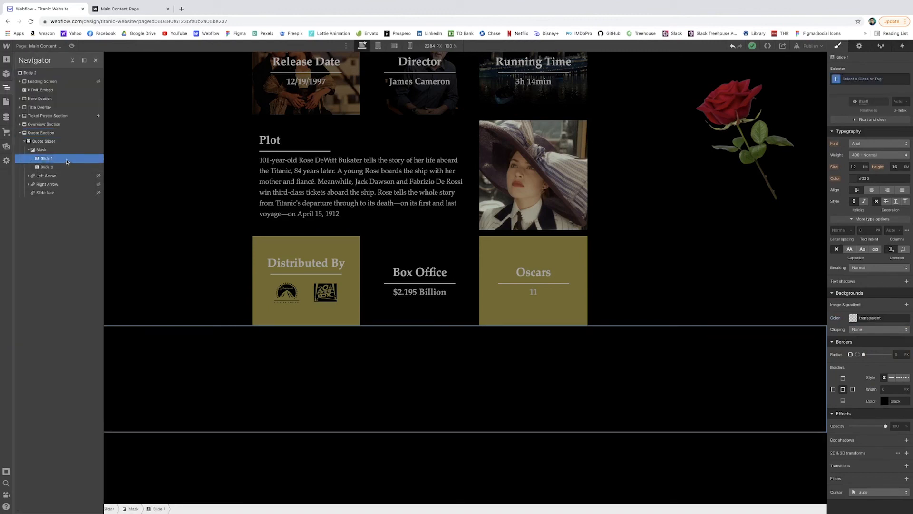
left_click(6, 59)
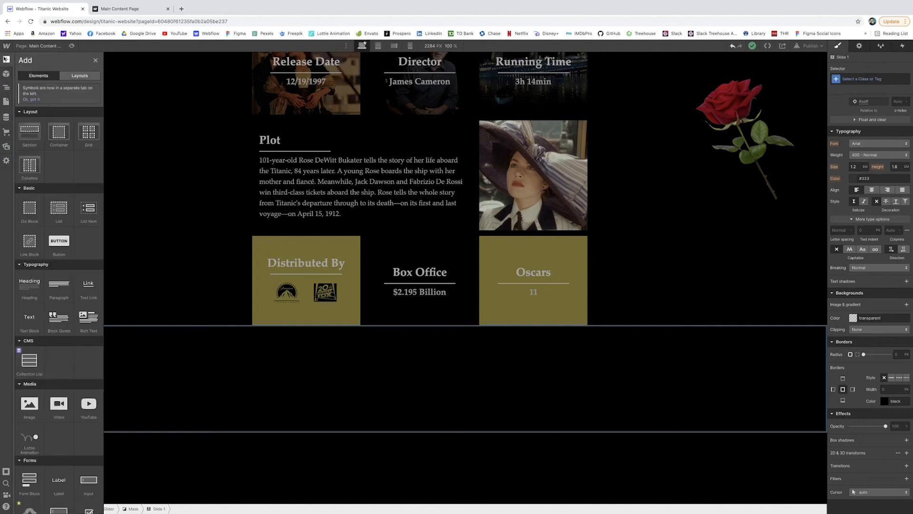
left_click_drag(36, 170, 361, 218)
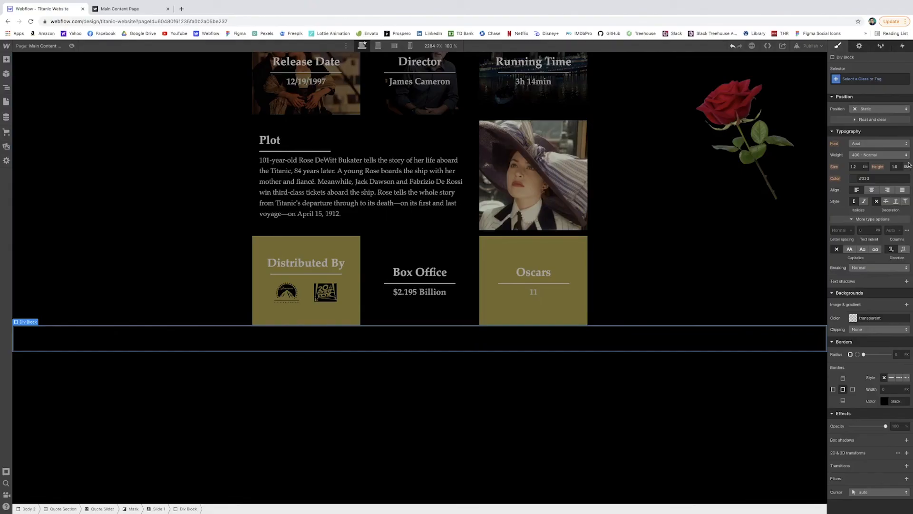
- Give the new Div Block inside Slide 1 a new class named "Quote Slider Div"
left_click(851, 80)
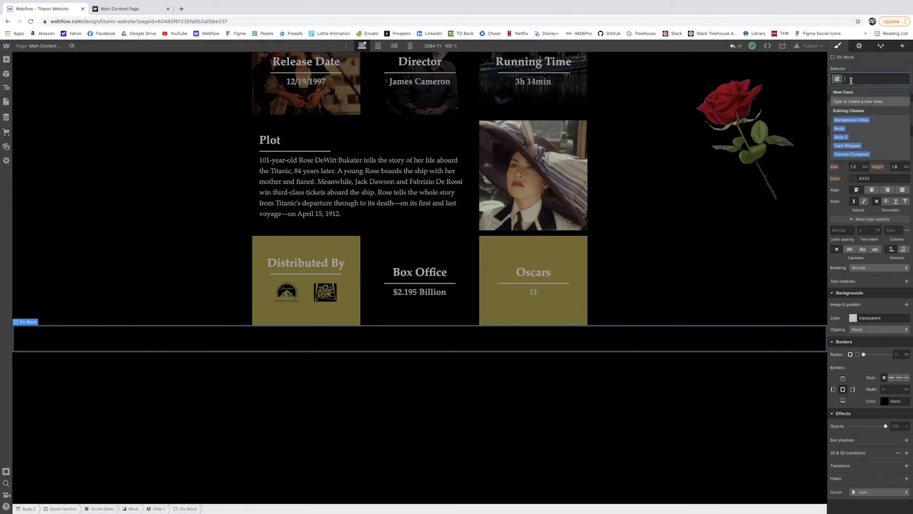
type("Wuotr s")
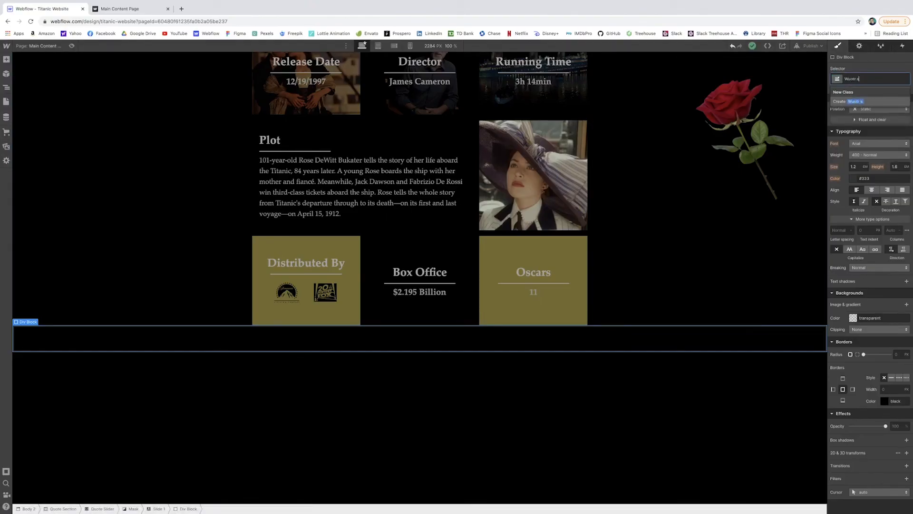
key("BackSpace")
key("BackSpace")
key("BackSpace")
key("BackSpace")
type("Quote Slider Div")
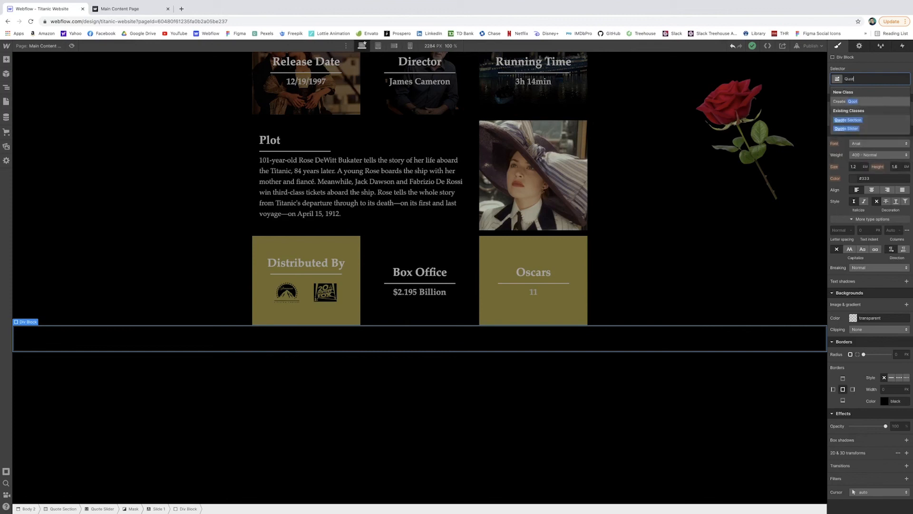
key("Return")
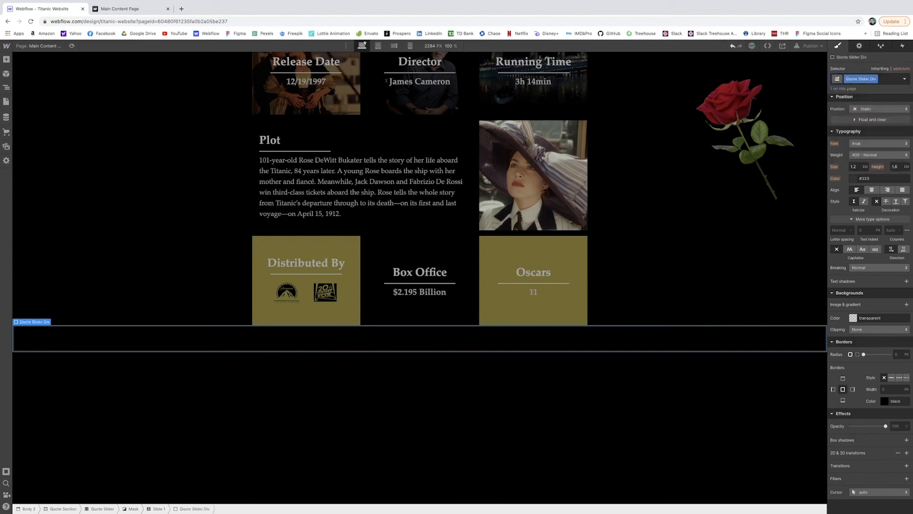
- Set the width of the slider's Mask to 80%
left_click(6, 89)
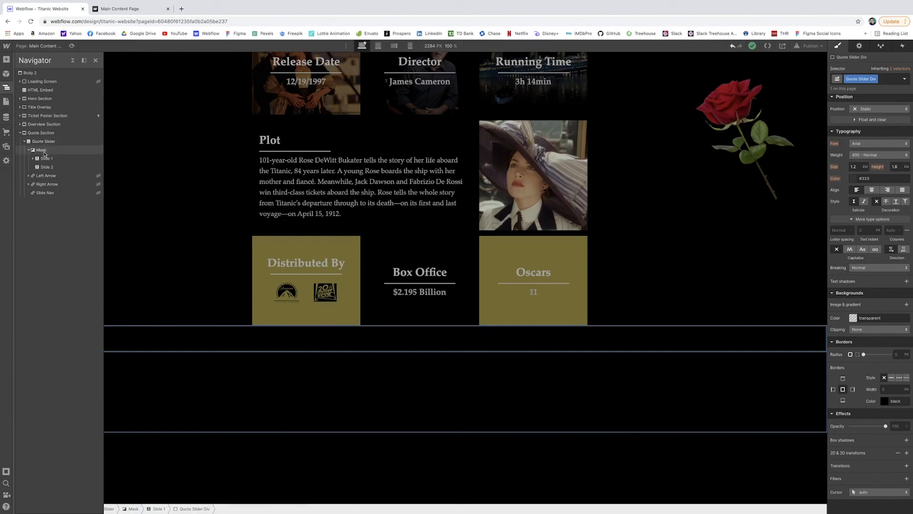
left_click(44, 153)
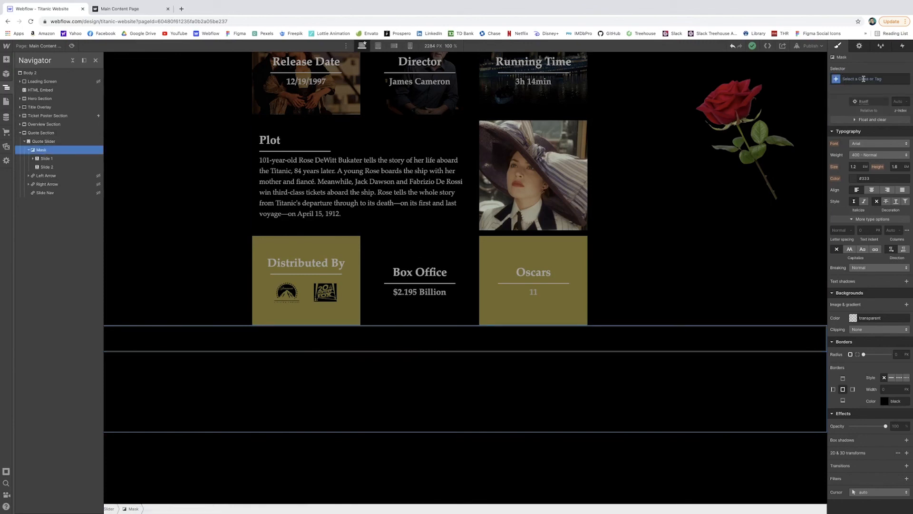
scroll(870, 199, "up", 5)
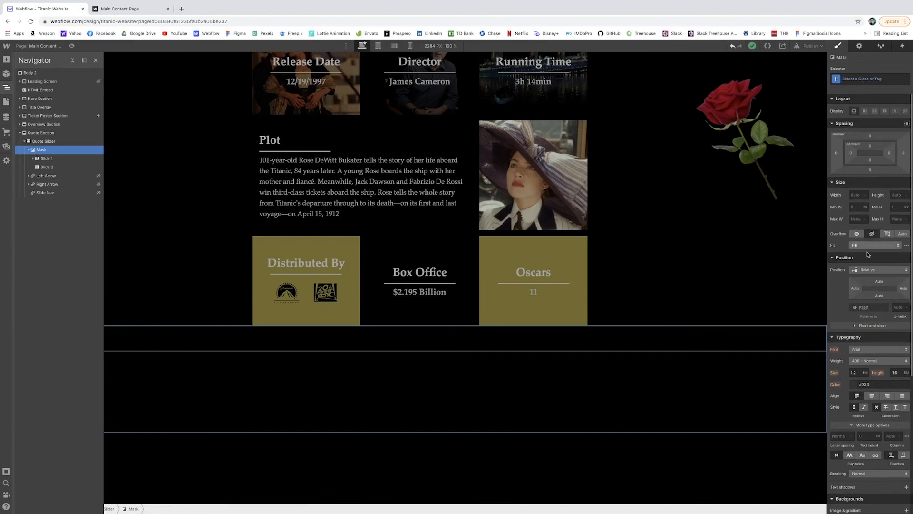
left_click(858, 195)
type("80%")
key("Return")
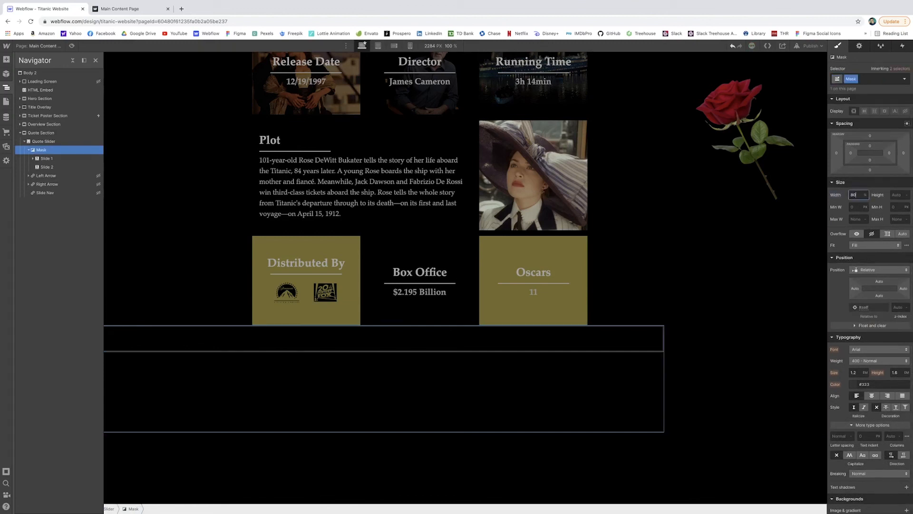
- Make the Quote Slider a vertical flex container with its children centered in both alignment and justification
left_click(43, 142)
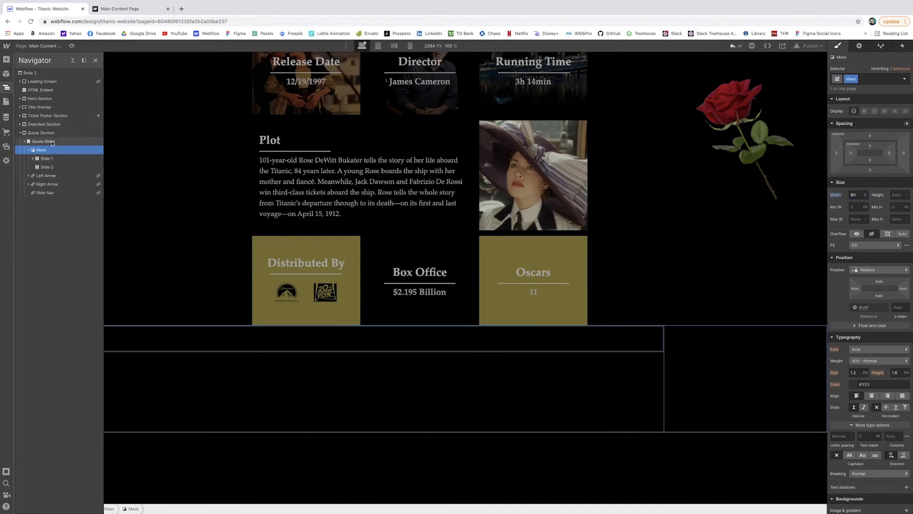
key("z")
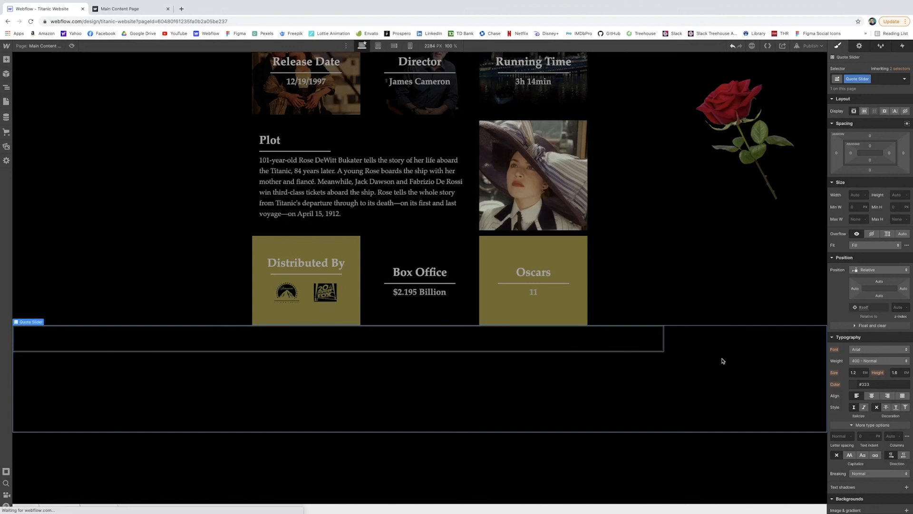
left_click(864, 111)
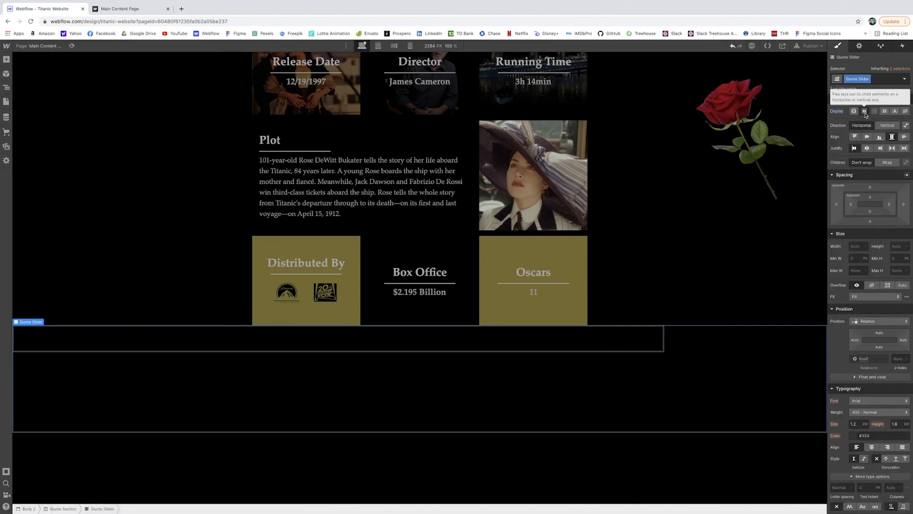
left_click(887, 125)
left_click(867, 137)
left_click(866, 148)
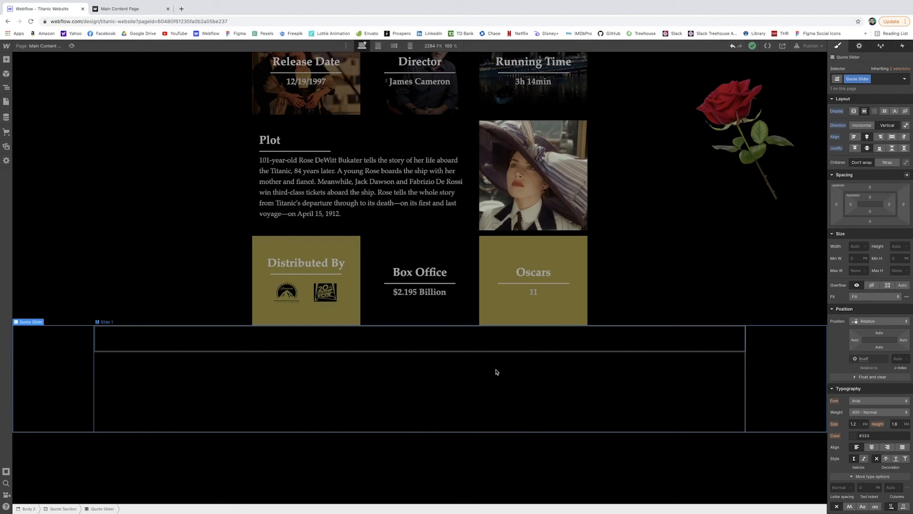
- Set the height of the Quote Slider Div to 100%
left_click(251, 348)
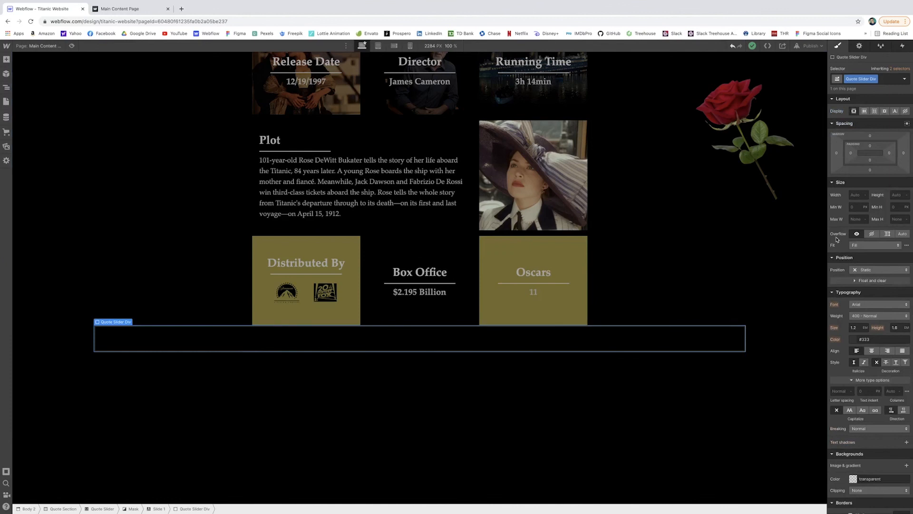
left_click(900, 195)
type("100%")
key("Return")
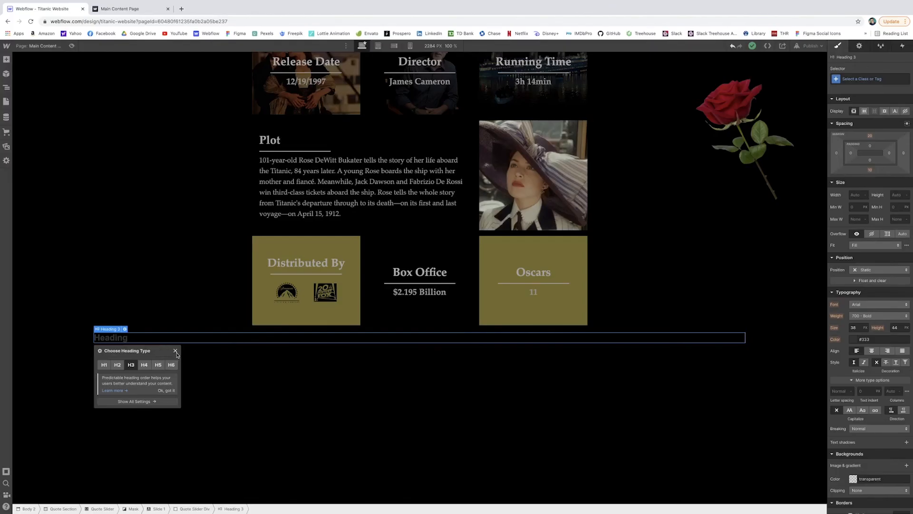
- Keep the heading in the Quote Slider Div as H3 and give it a new class named "Quote"
left_click(176, 352)
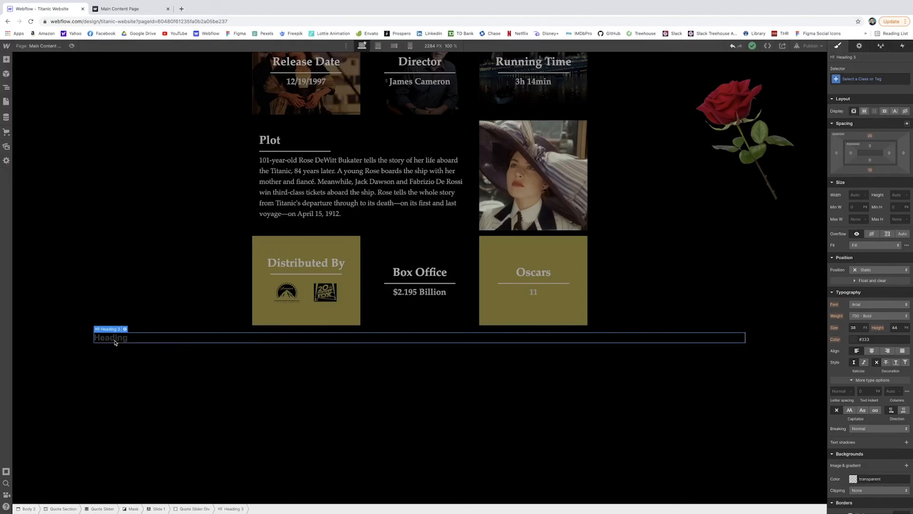
key("super+Return")
type("Quote")
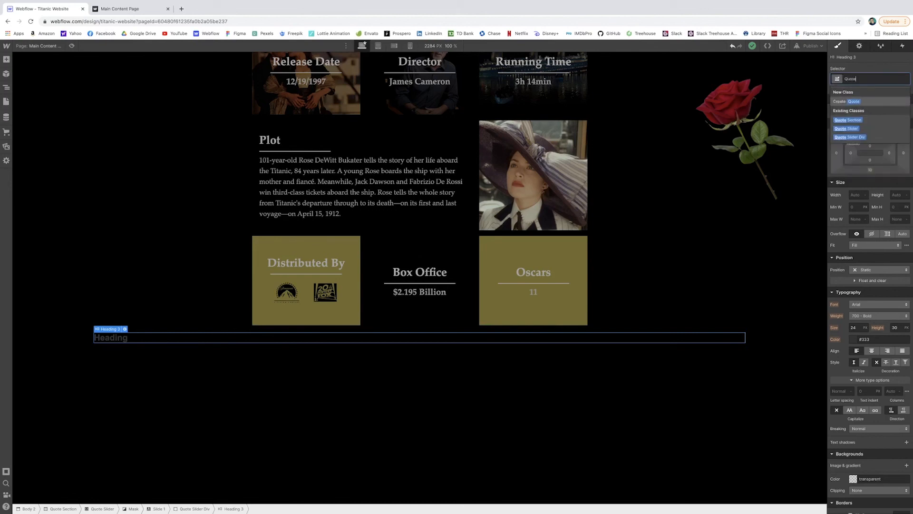
key("Return")
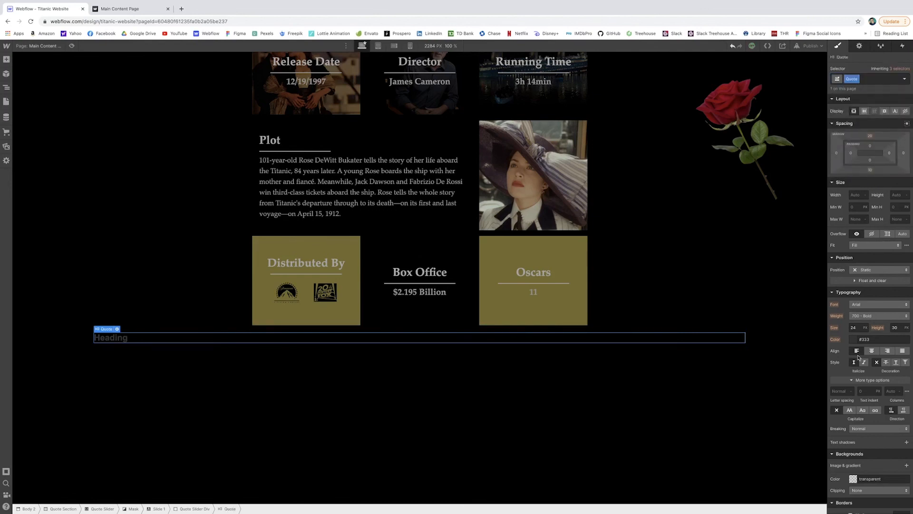
- Set the Quote heading's text color to white and its font to Bad Script
left_click(854, 339)
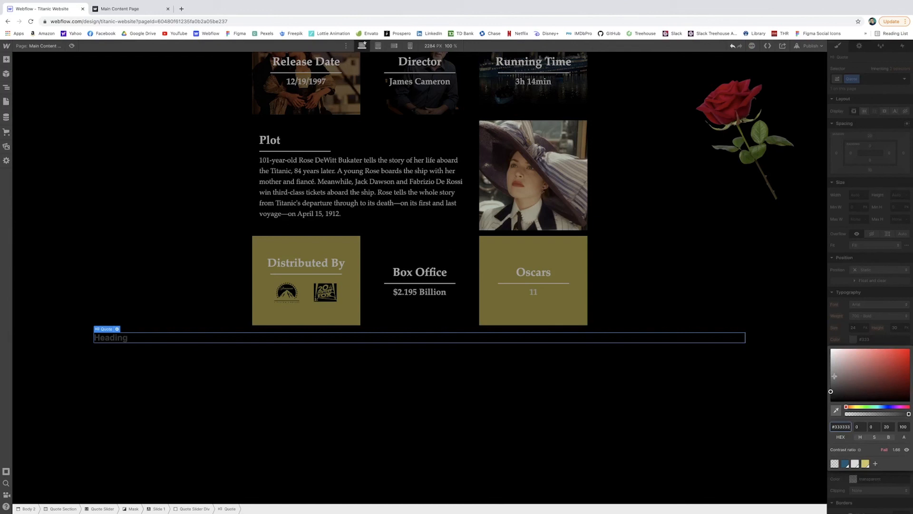
left_click_drag(841, 391, 816, 335)
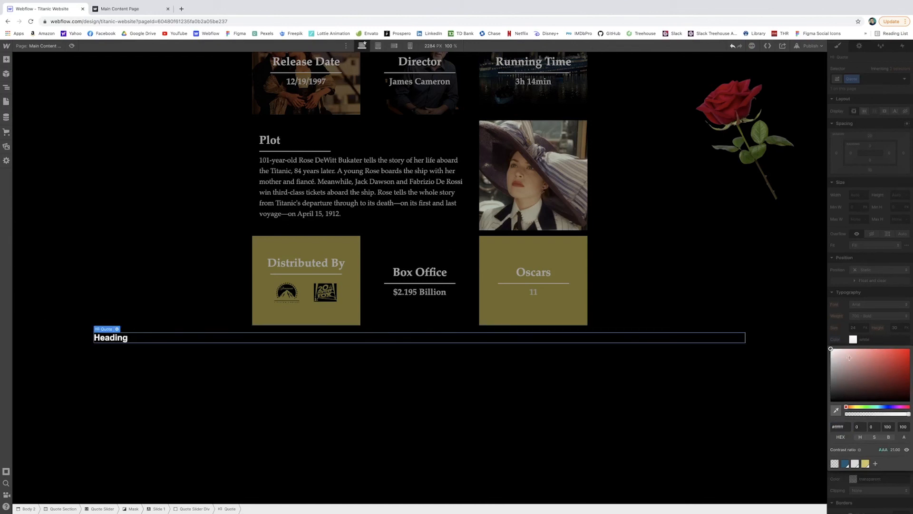
left_click(877, 304)
left_click(879, 304)
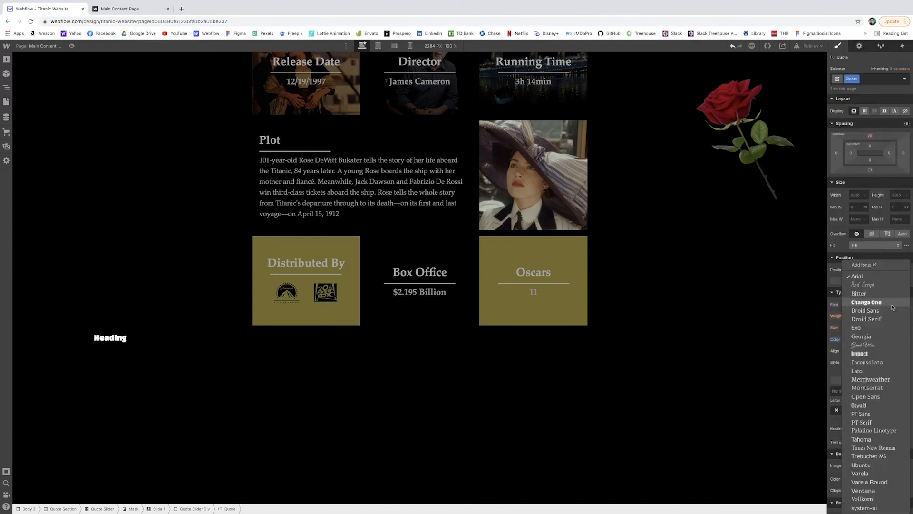
left_click(873, 285)
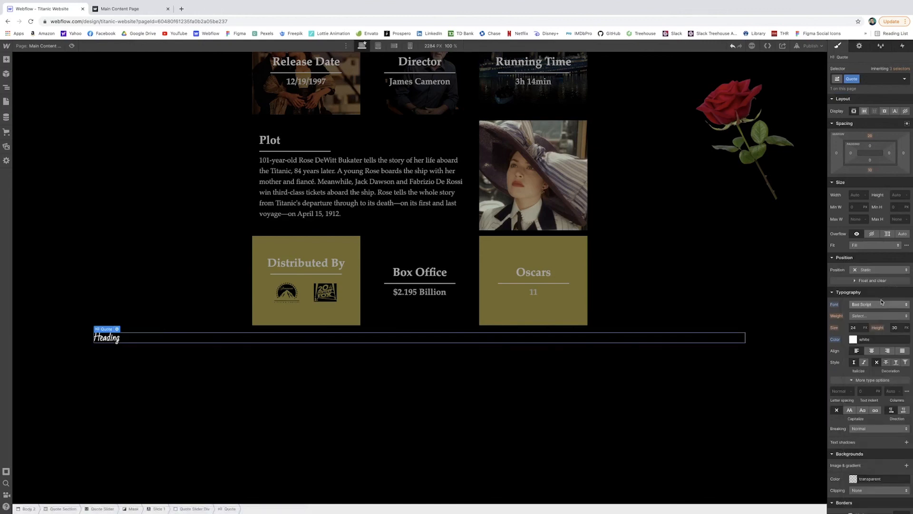
- Set the Quote heading's font size to 60 px and center its text
left_click(851, 331)
type("60px")
key("Return")
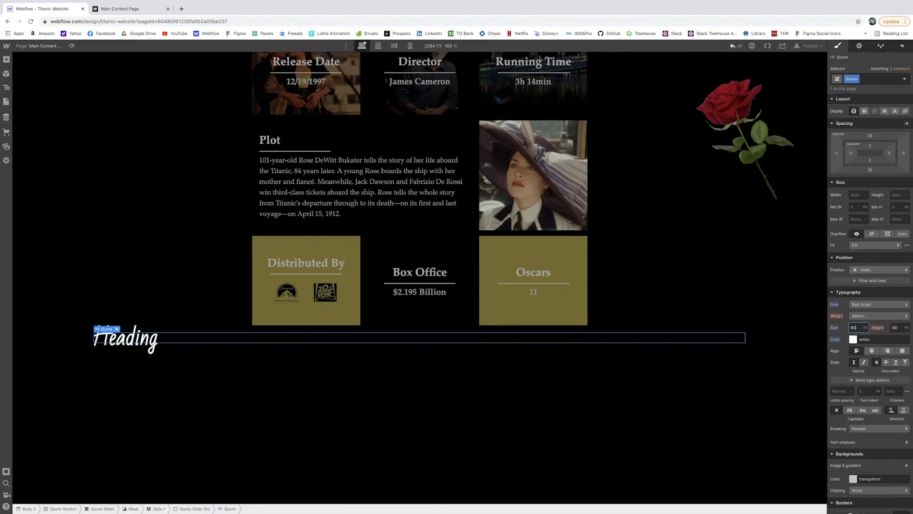
left_click(872, 351)
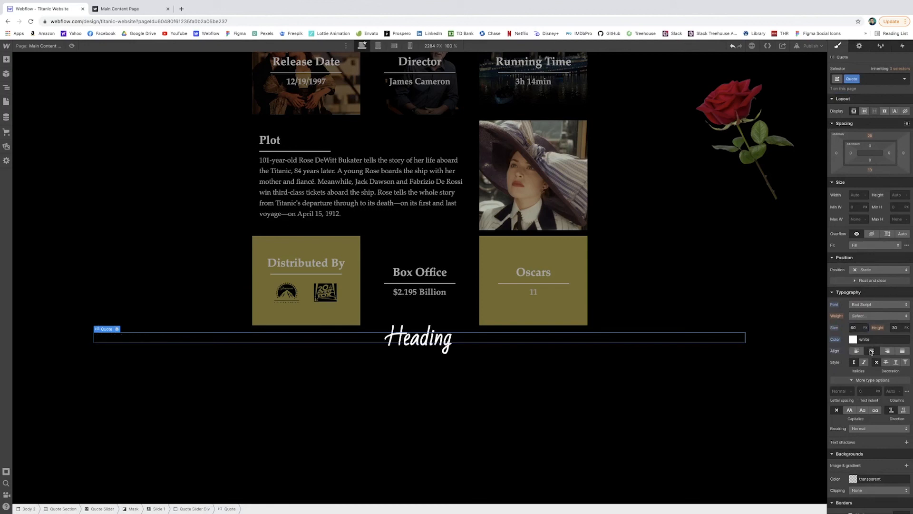
- Replace the Quote heading's placeholder text with "You jump, I jump." enclosed in quotation marks
double_click(392, 339)
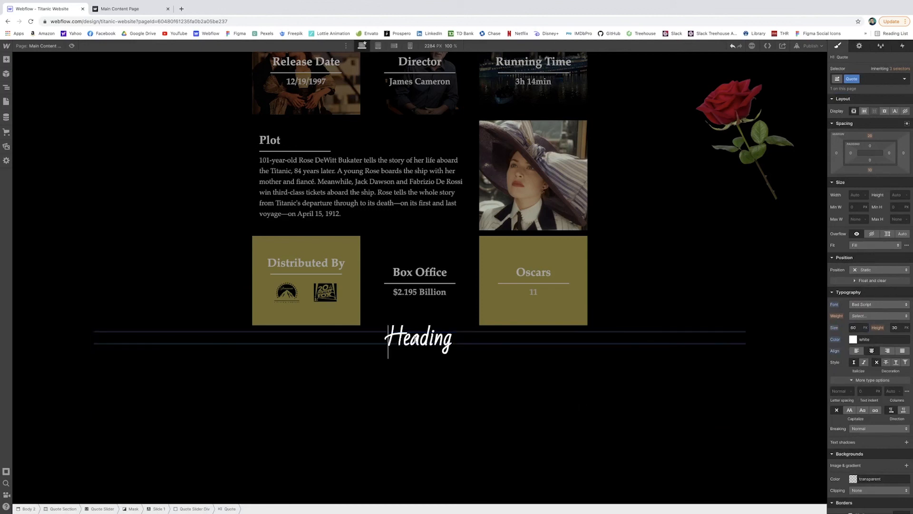
double_click(416, 339)
key("BackSpace")
type("\"\"")
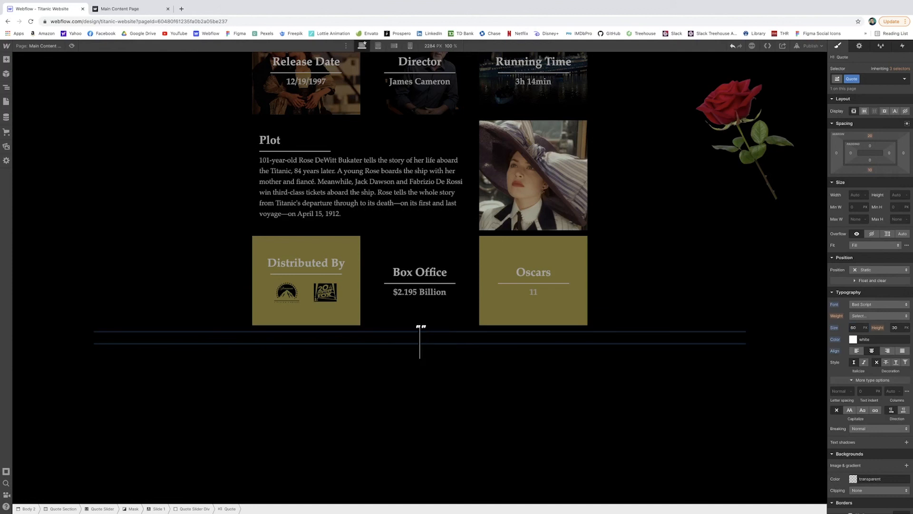
type("You Jum")
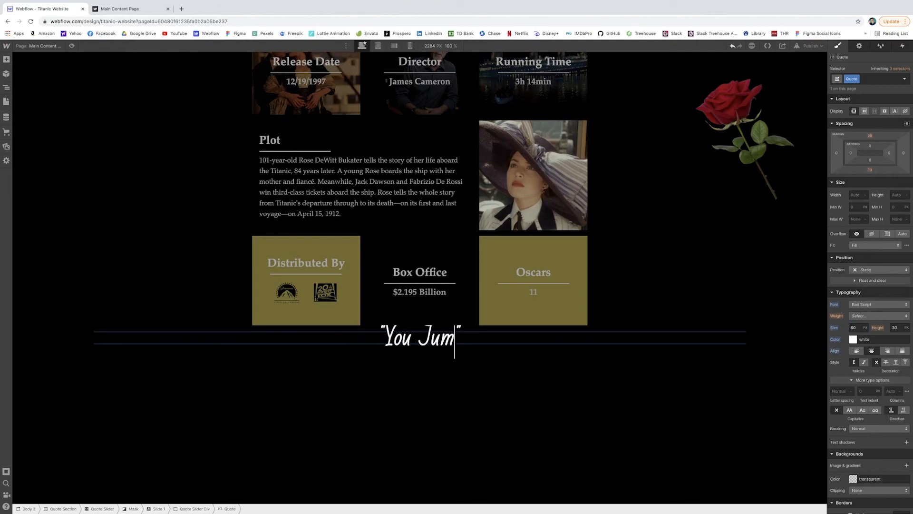
key("BackSpace")
key("BackSpace")
key("BackSpace")
type("ju")
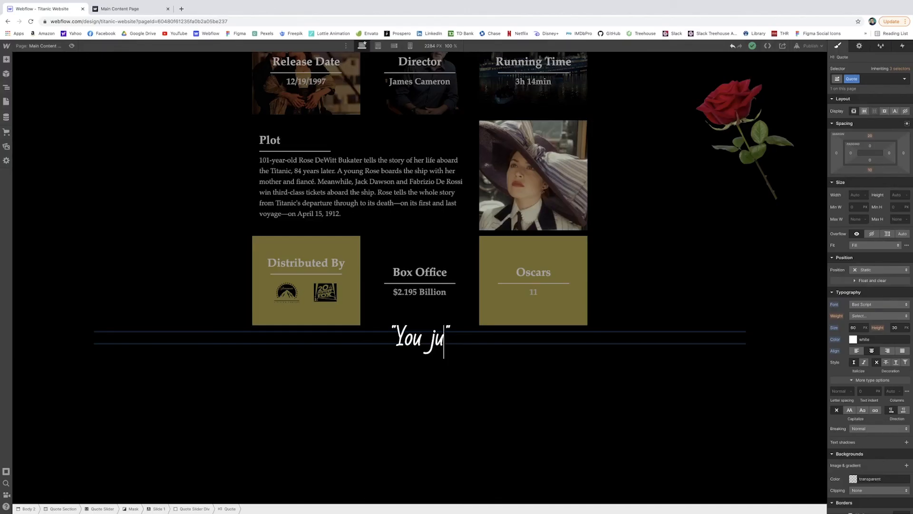
type("mp, I j")
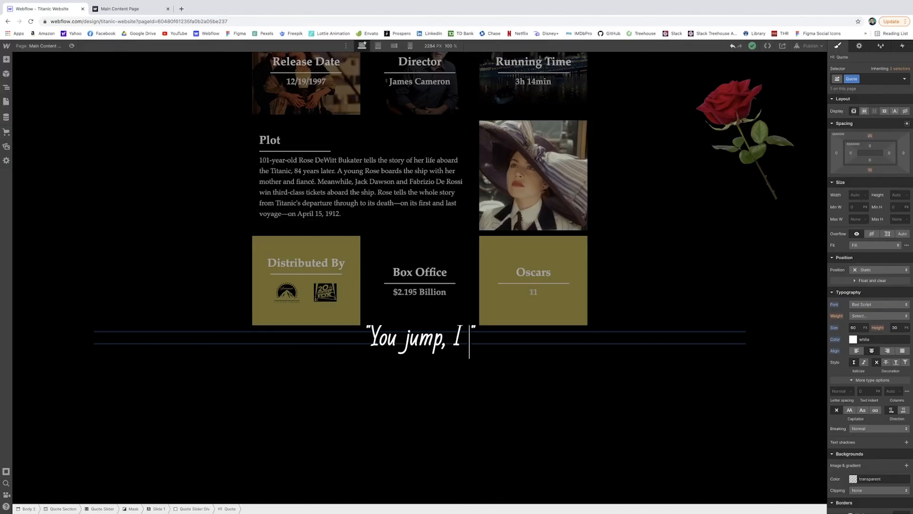
type("ump")
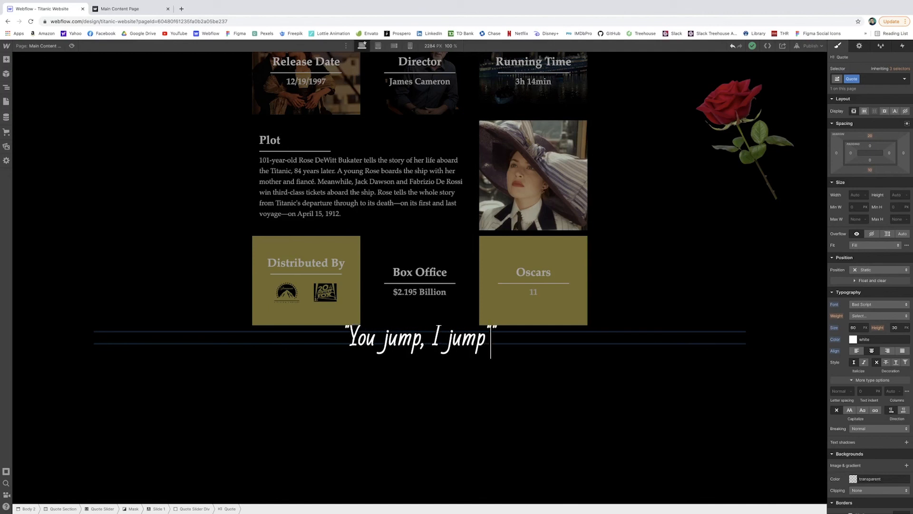
type(".")
left_click(420, 421)
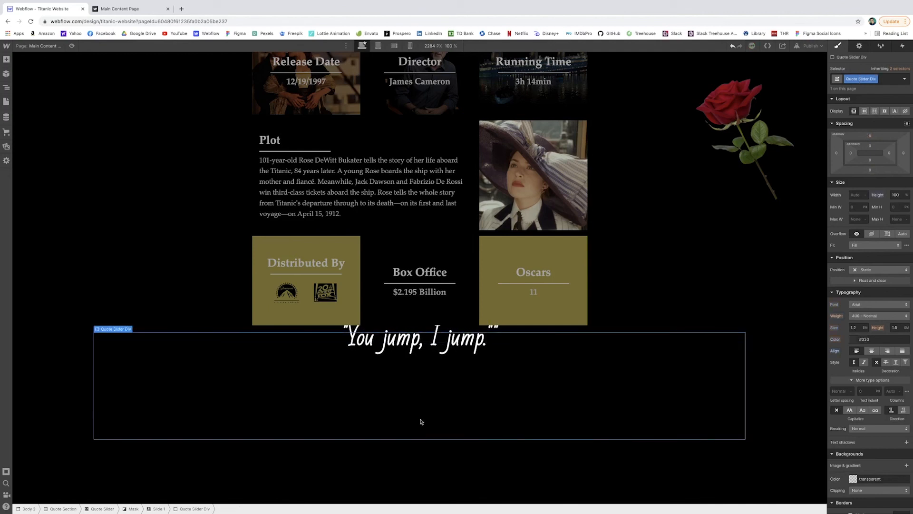
- Examine the Quote Section's nesting from the Quote Slider and Mask through Slide 1 and Quote Slider Div to the Quote heading
left_click(333, 341)
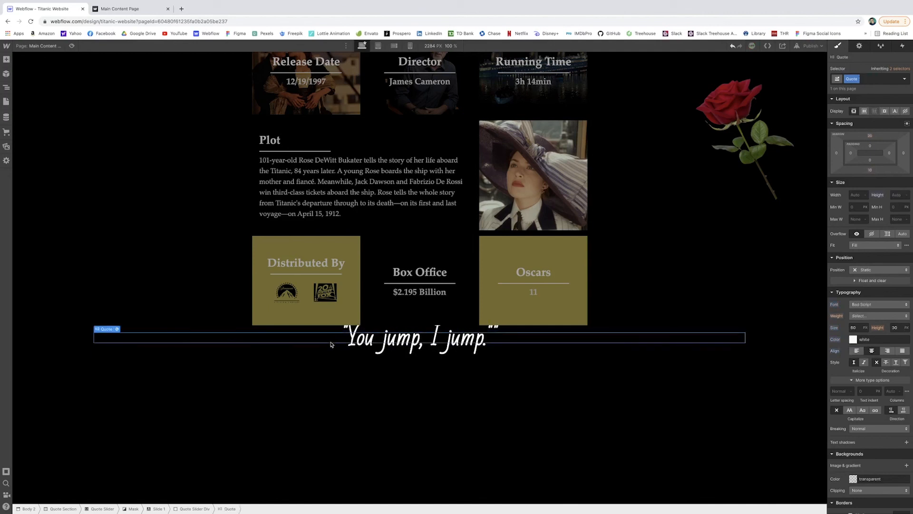
left_click(6, 90)
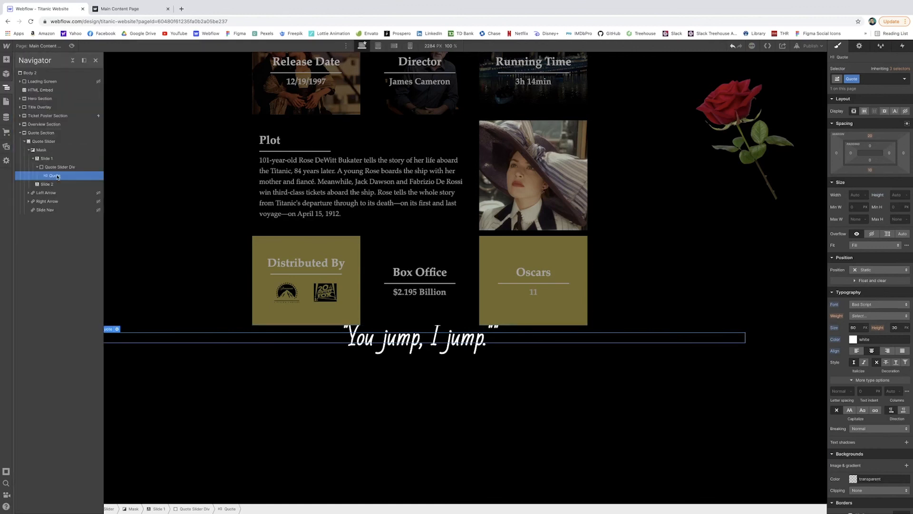
left_click(24, 141)
left_click(38, 134)
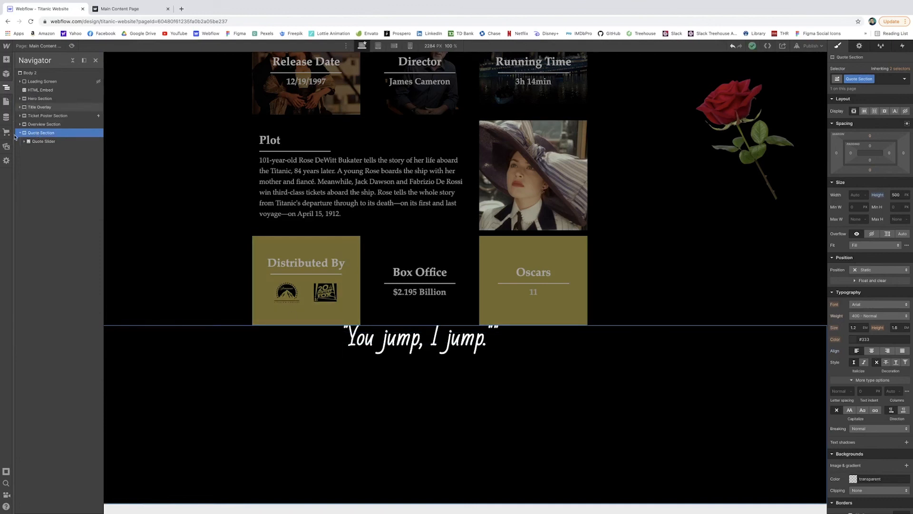
left_click(45, 142)
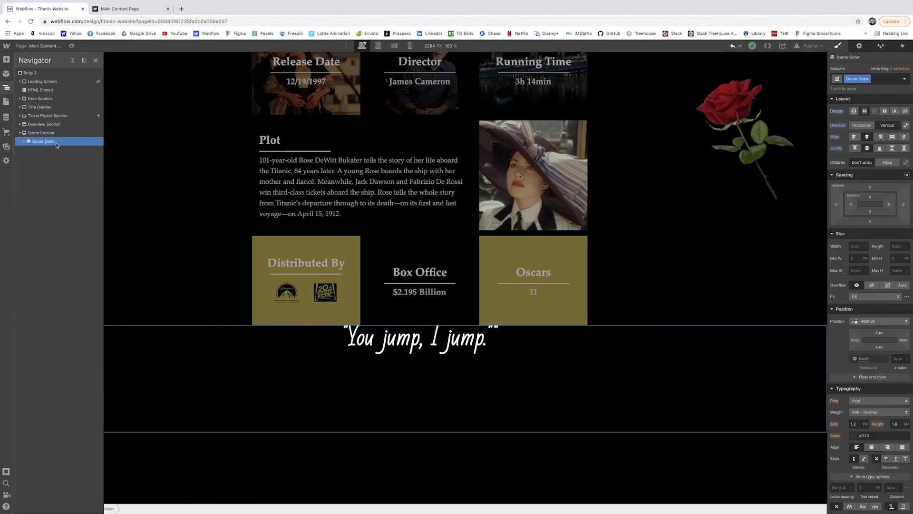
left_click(22, 141)
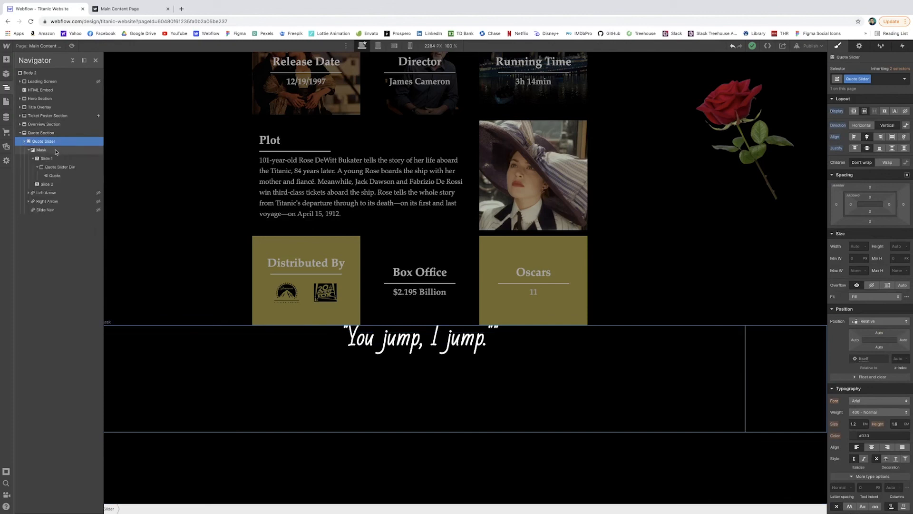
left_click(29, 150)
left_click(50, 152)
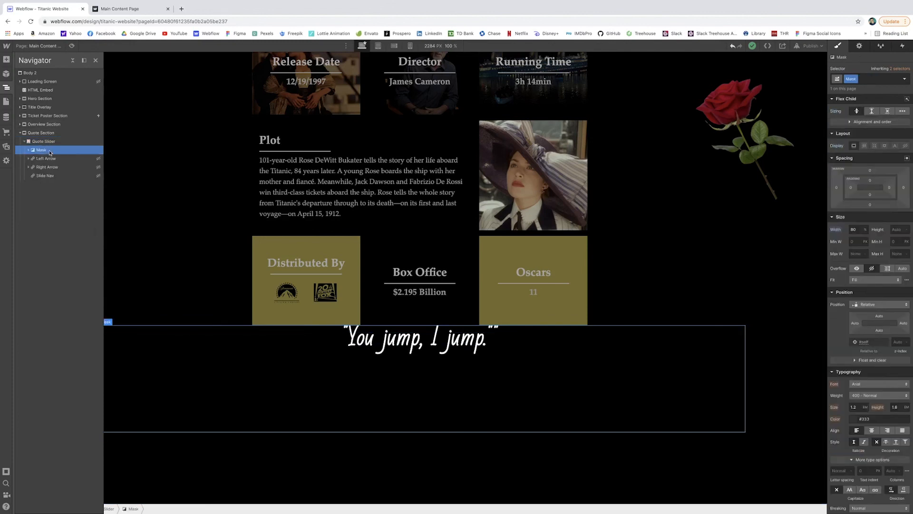
left_click(56, 161)
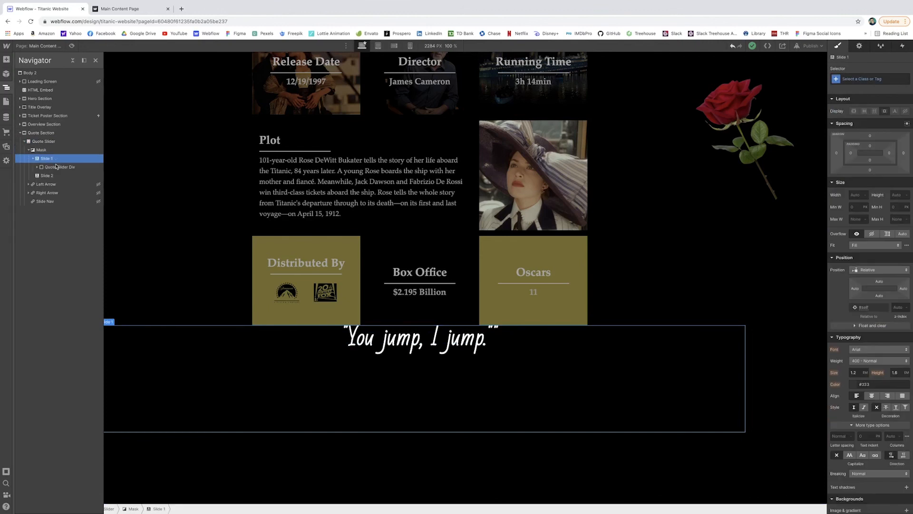
left_click(56, 167)
left_click(37, 167)
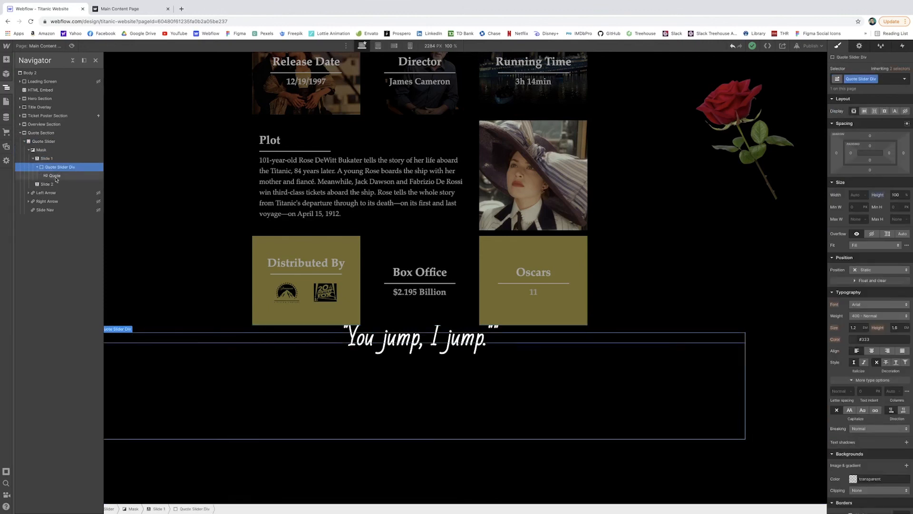
left_click(56, 177)
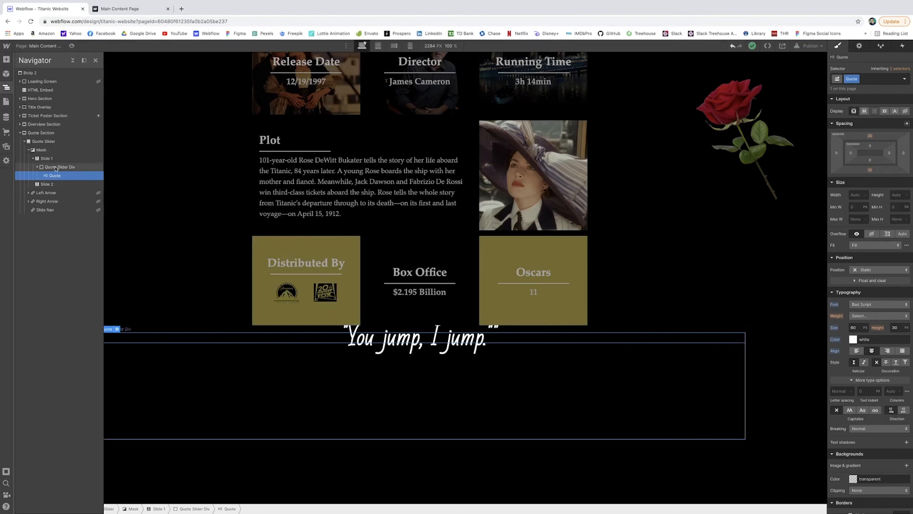
- Make the Quote Slider Div a vertical flex layout with its content centered in both alignment and justification
left_click(55, 168)
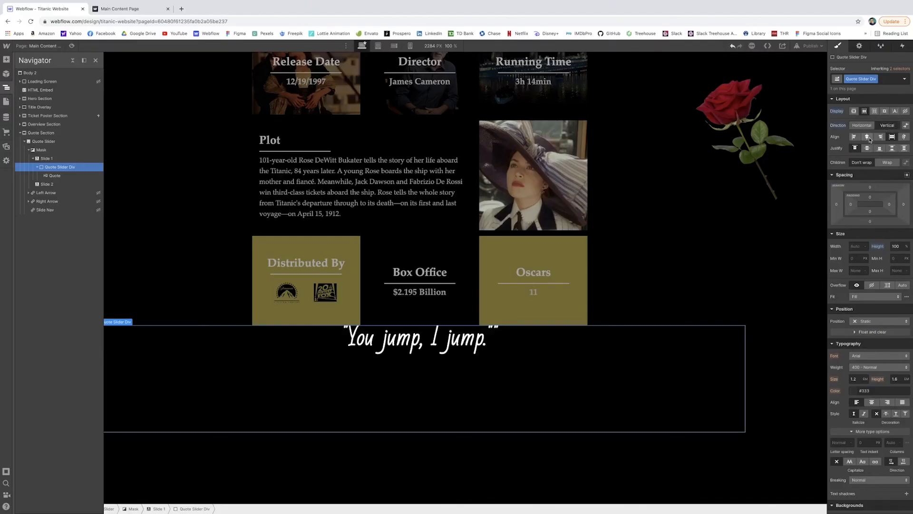
left_click(868, 138)
left_click(867, 148)
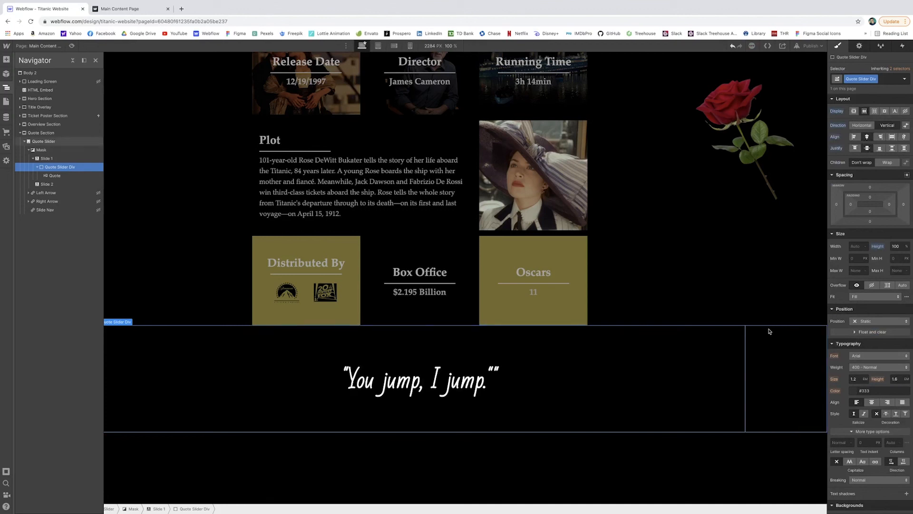
key("z")
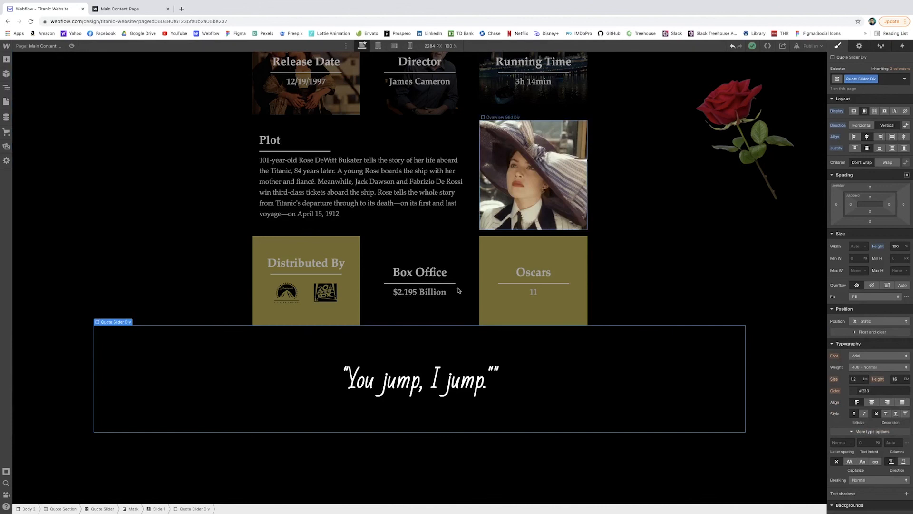
- Add a div block inside Slide 2 and apply the existing "Quote Slider Div" class to it
key("z")
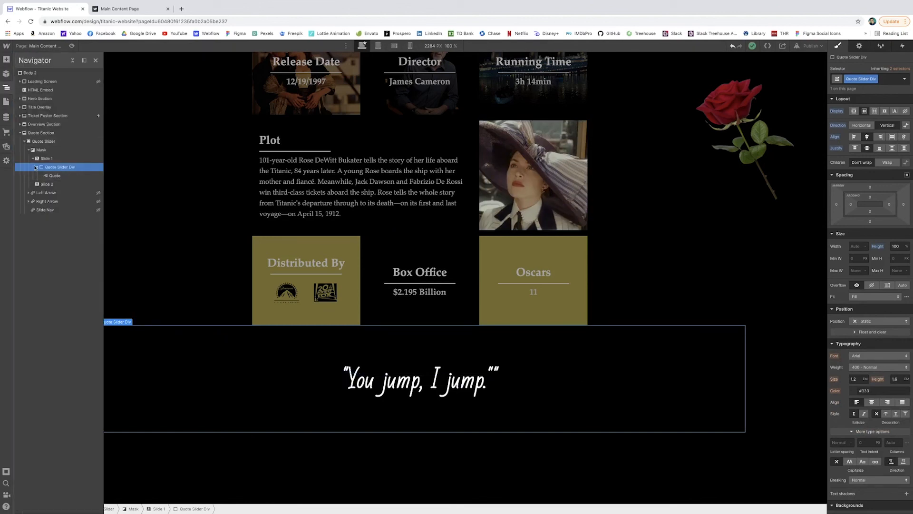
left_click(52, 177)
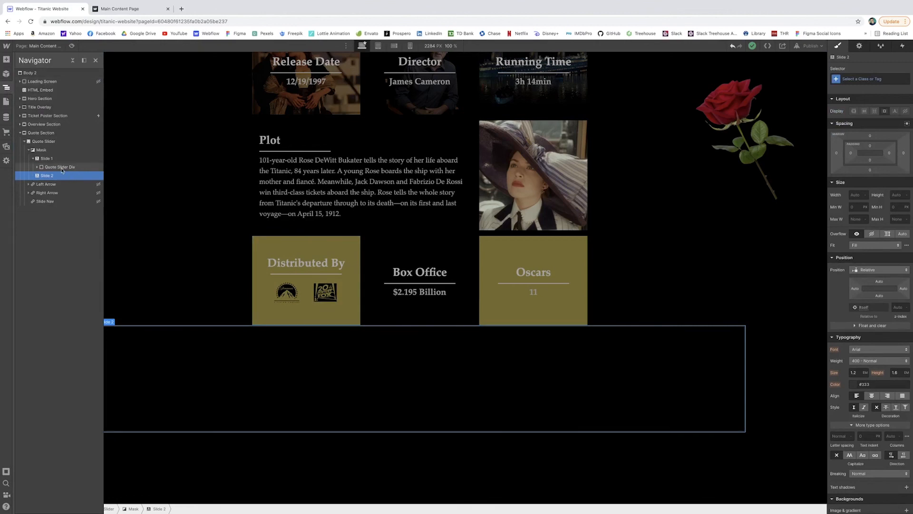
left_click(7, 59)
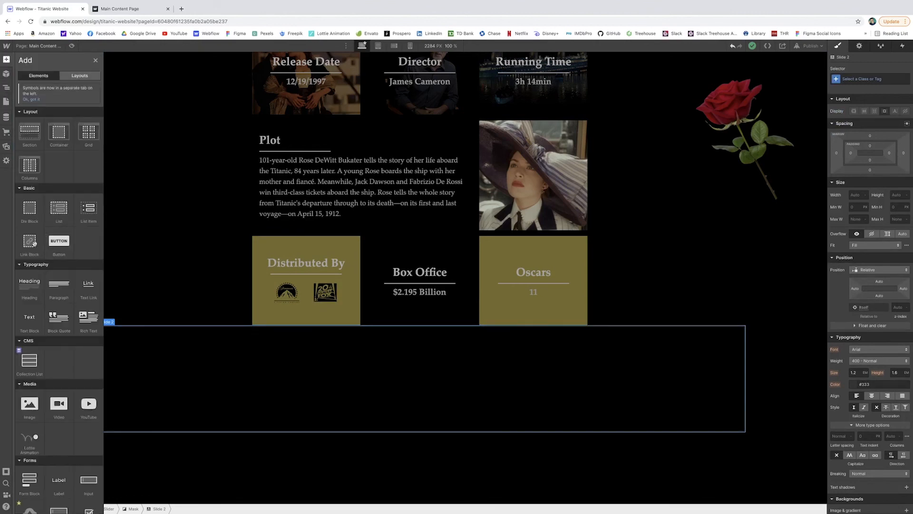
left_click(30, 209)
left_click(872, 80)
type("quot")
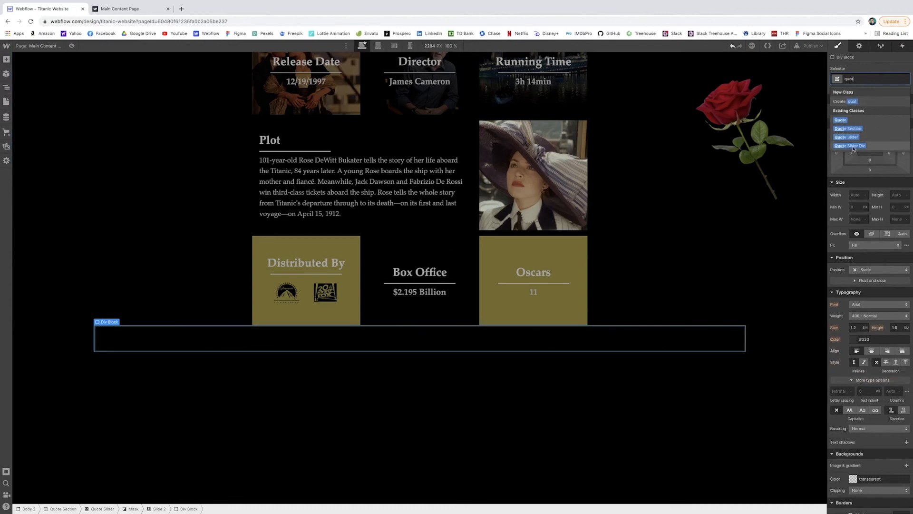
left_click(850, 146)
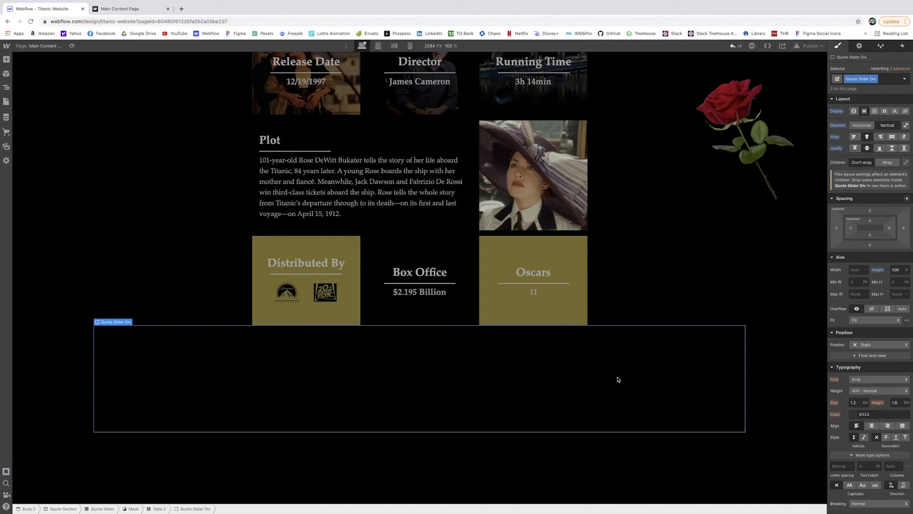
- Add an H3 heading inside Slide 2's Quote Slider Div and apply the existing "Quote" class to it
left_click(6, 59)
left_click(29, 286)
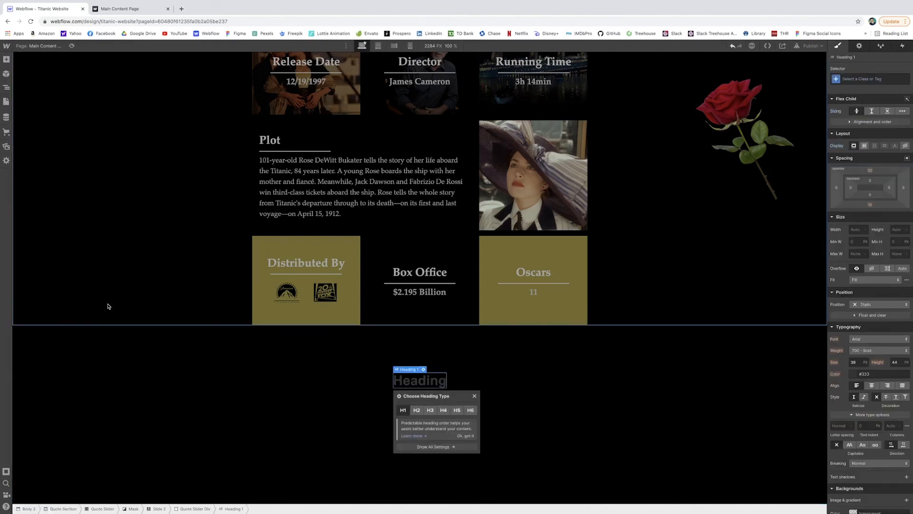
left_click(430, 409)
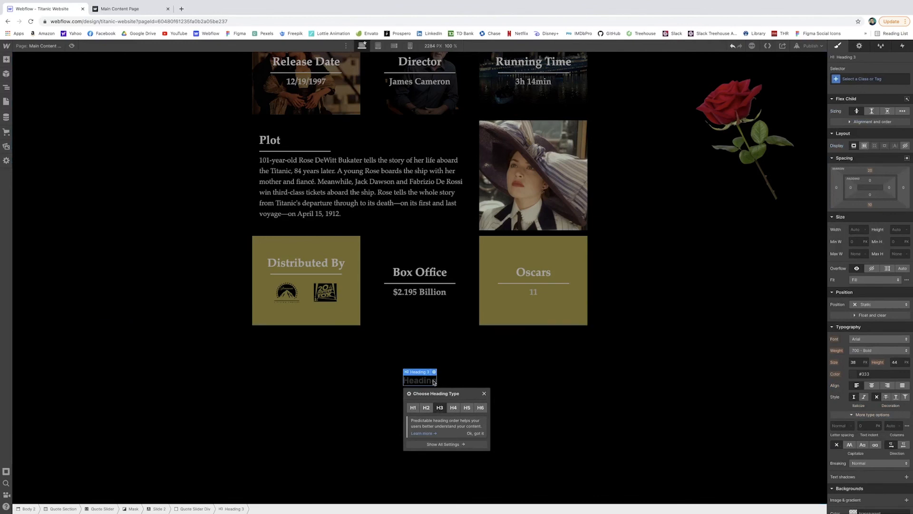
left_click(858, 79)
type("qu")
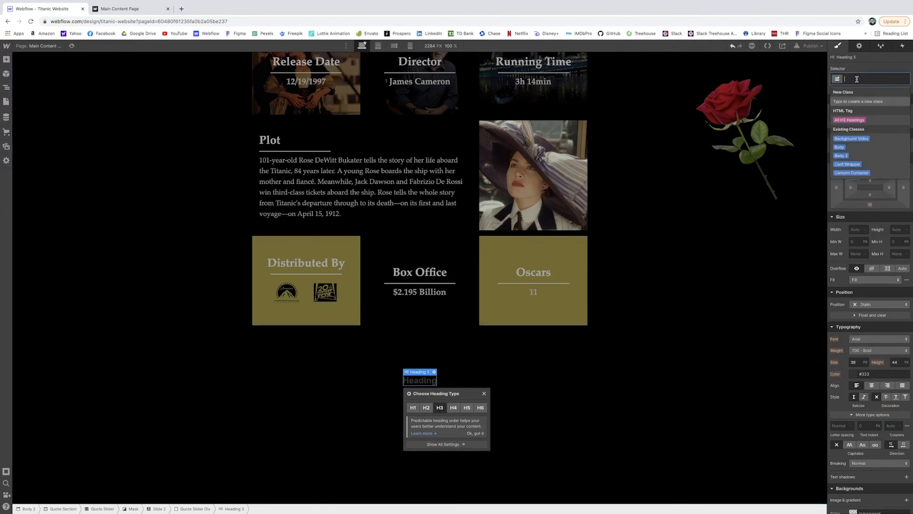
type("o")
key("Down")
key("Return")
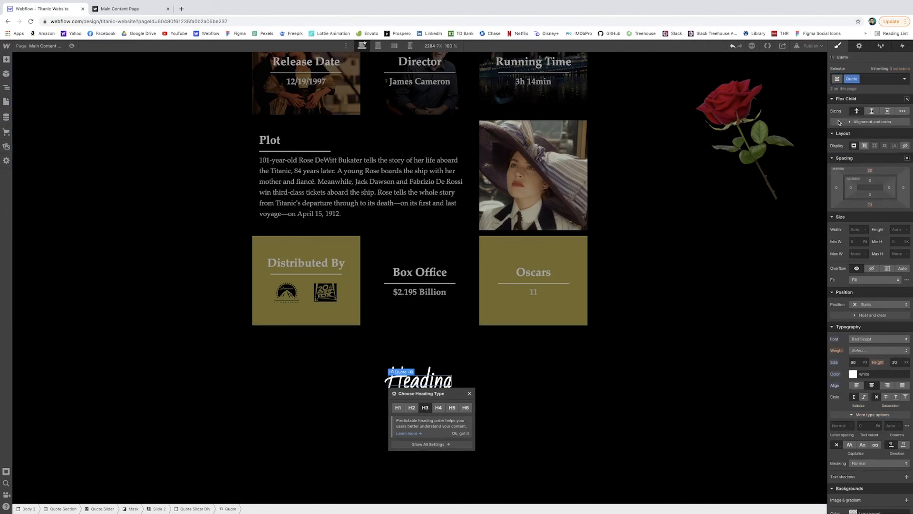
left_click(470, 393)
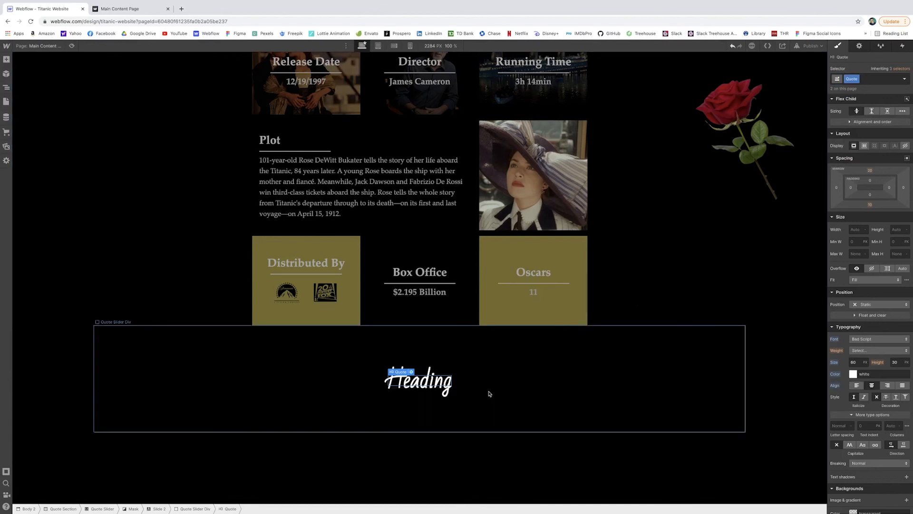
- Replace Slide 2's placeholder heading text with "Dawson. Rose, Dawson." enclosed in quotation marks
double_click(428, 384)
key("BackSpace")
type("\"")
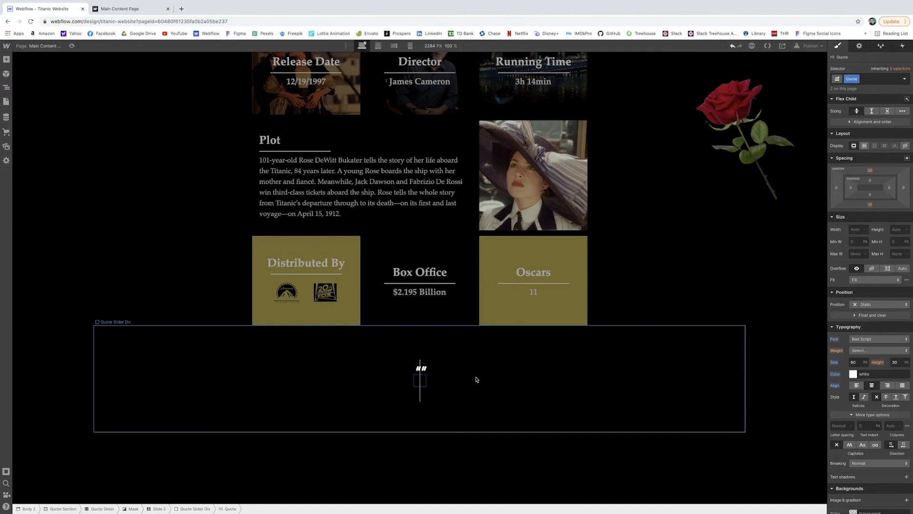
type("Dawson, Rose")
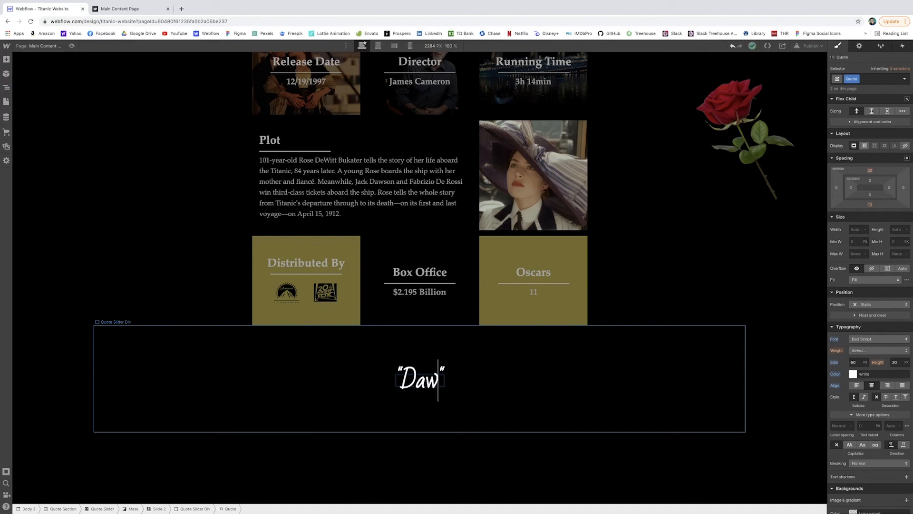
type(", Dawson")
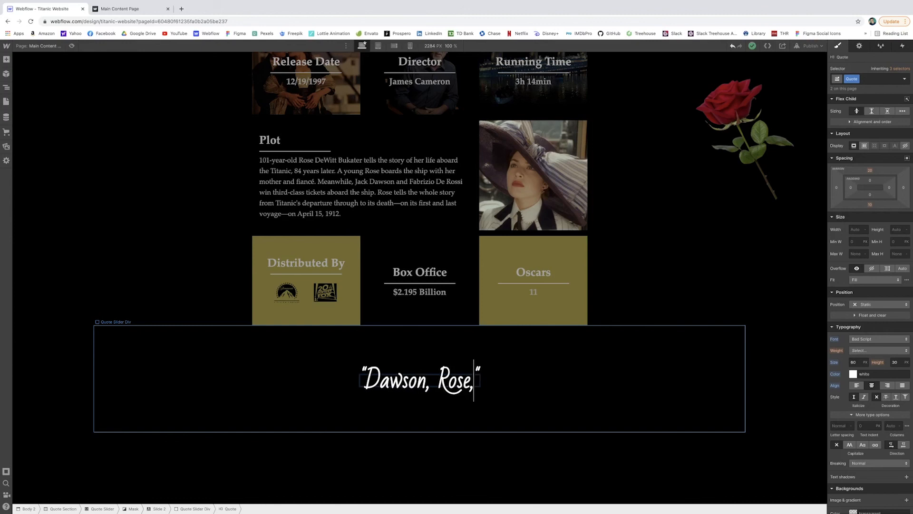
type(".")
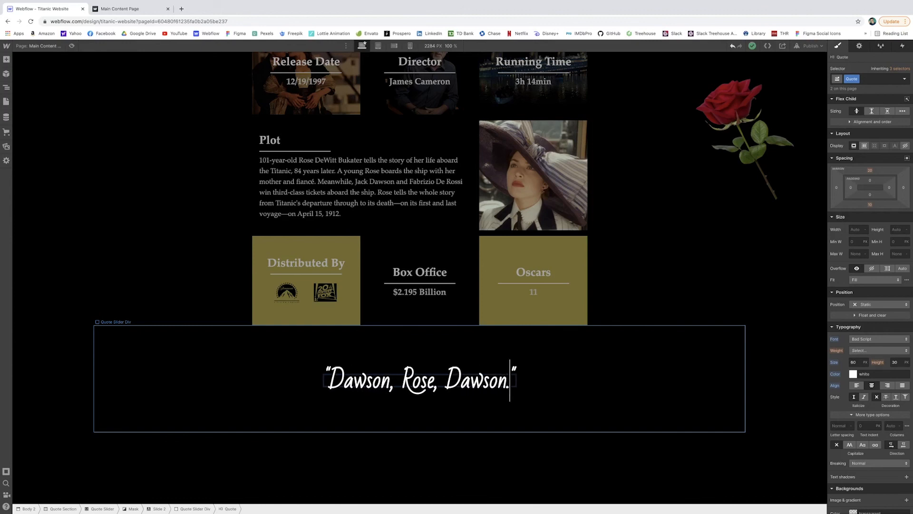
left_click(393, 386)
key("BackSpace")
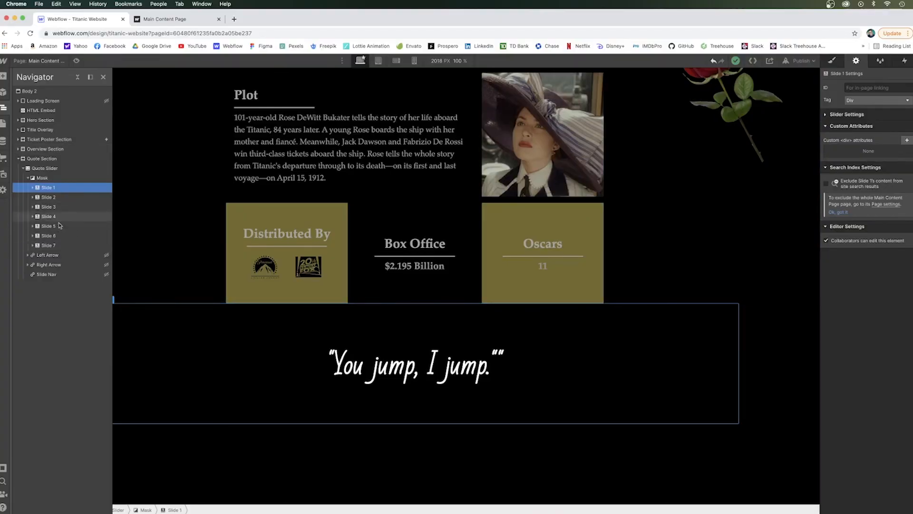
- Try duplicating Slide 7 within the slider mask, inspect the copy's contents and delete the extra slide
left_click(66, 245)
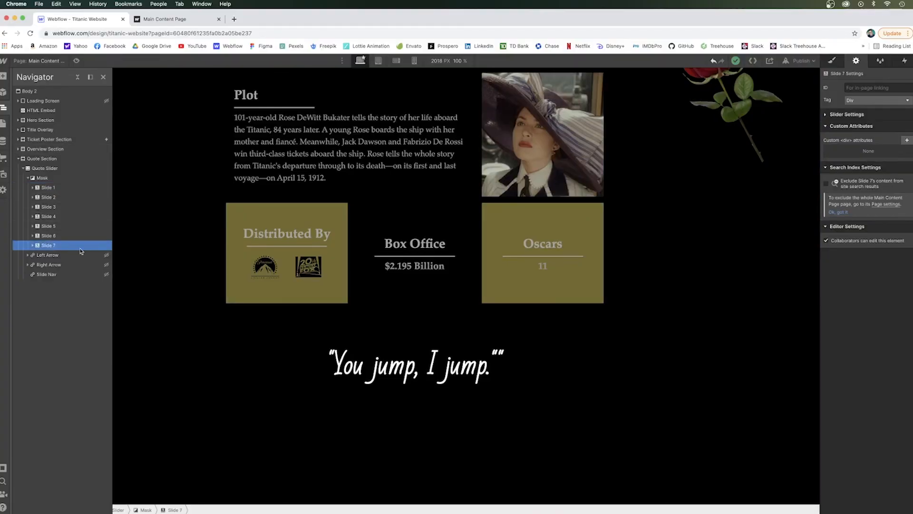
key("super+v")
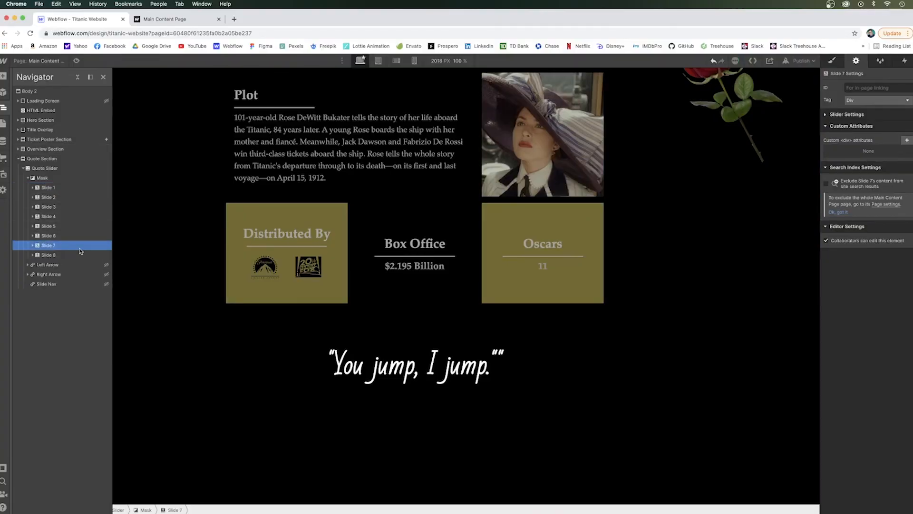
left_click(54, 255)
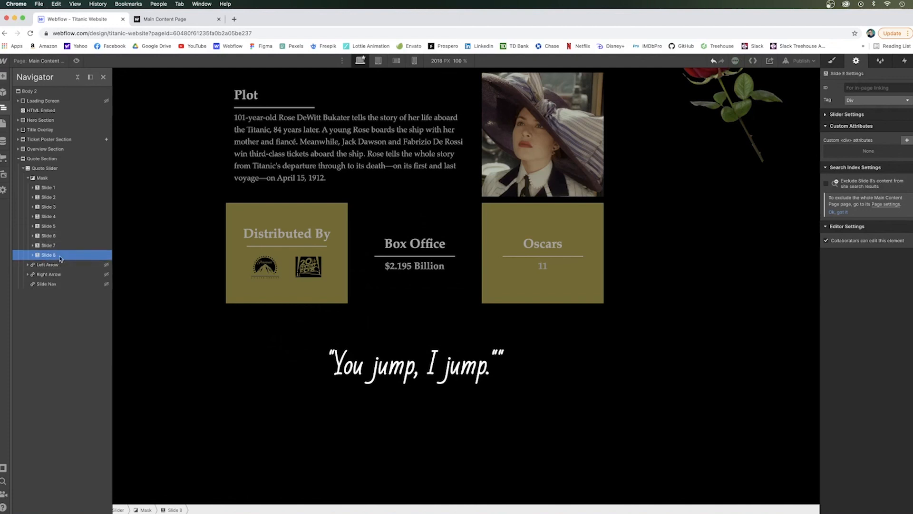
left_click(33, 256)
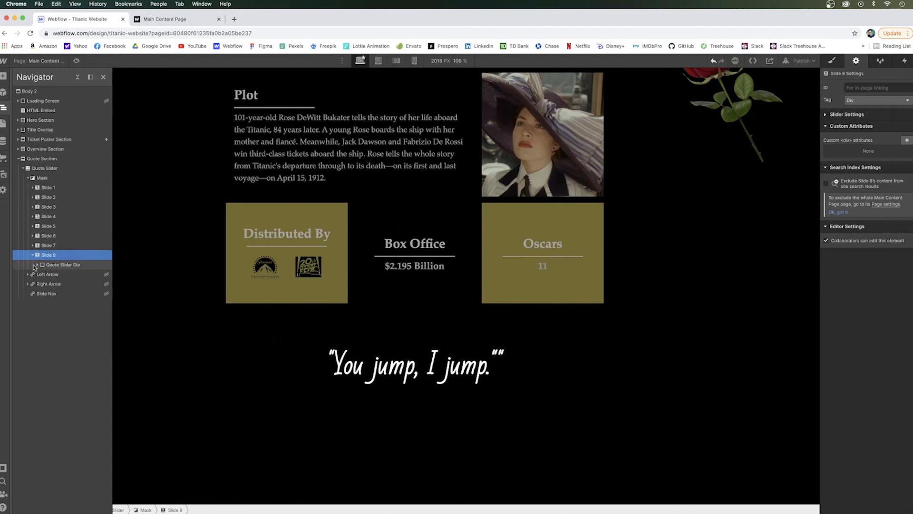
key("Delete")
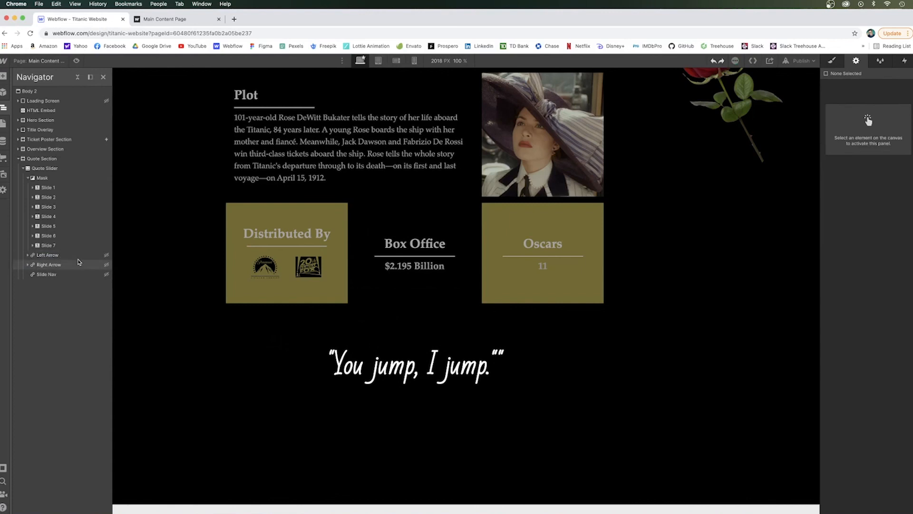
- Show the Quote Slider's slider settings and advance the canvas preview to the second slide
left_click(47, 168)
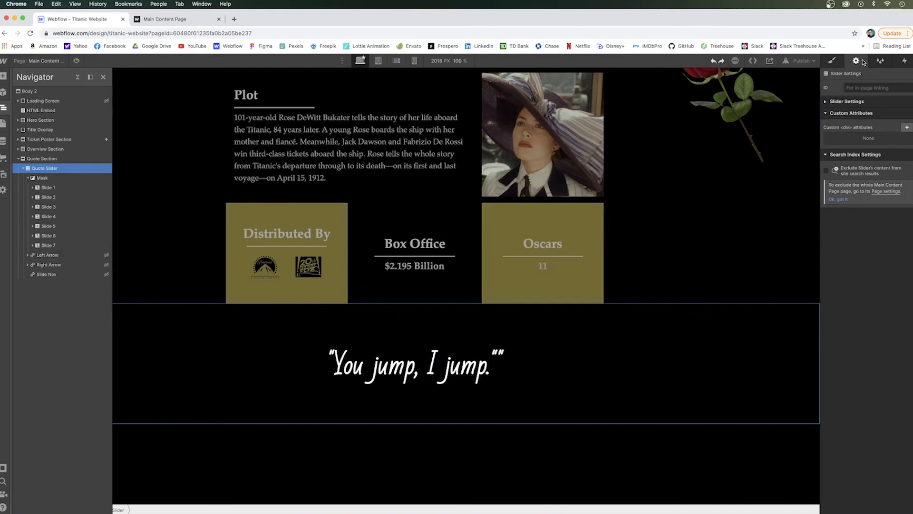
left_click(828, 102)
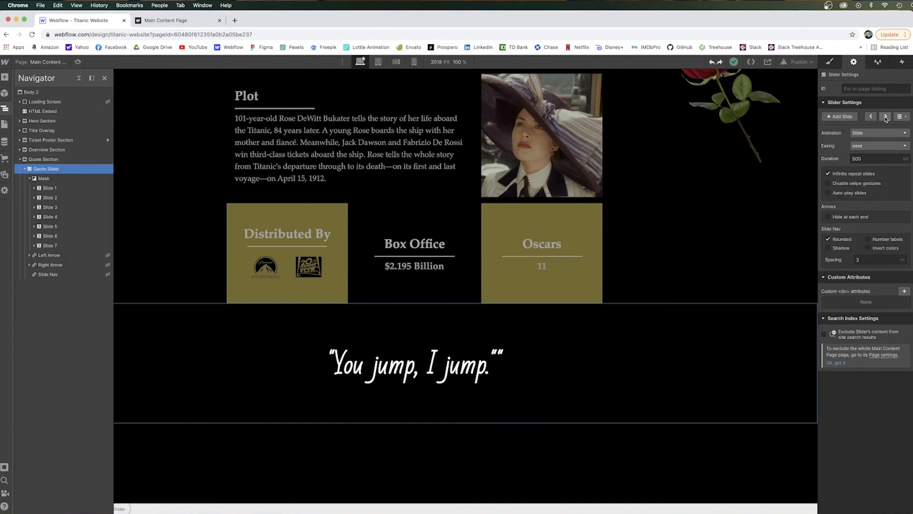
left_click(885, 117)
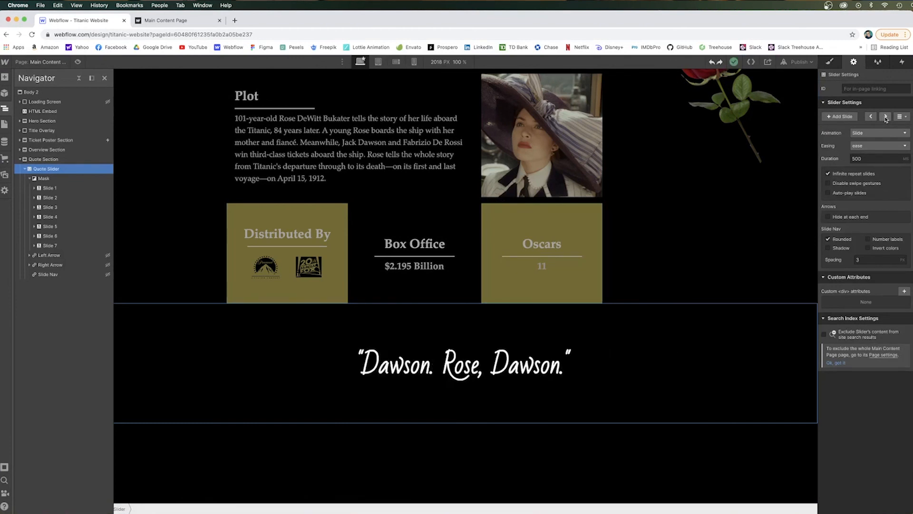
- Page the canvas preview through the quote slider's slides up to Slide 7 to check each slide's quote
left_click(886, 120)
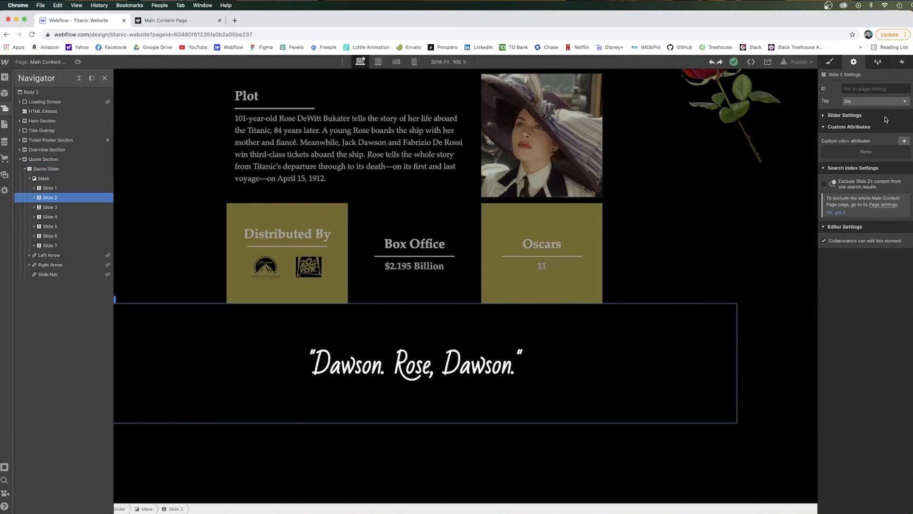
left_click(856, 117)
left_click(885, 130)
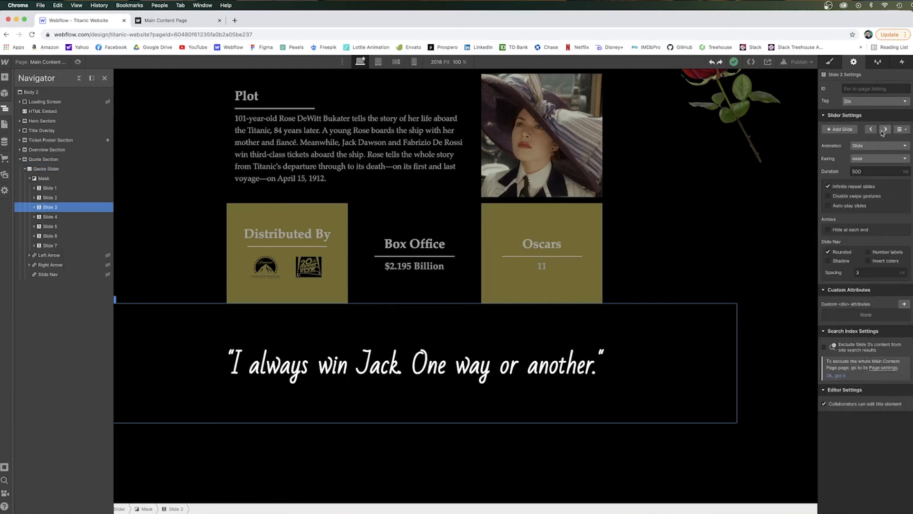
left_click(885, 130)
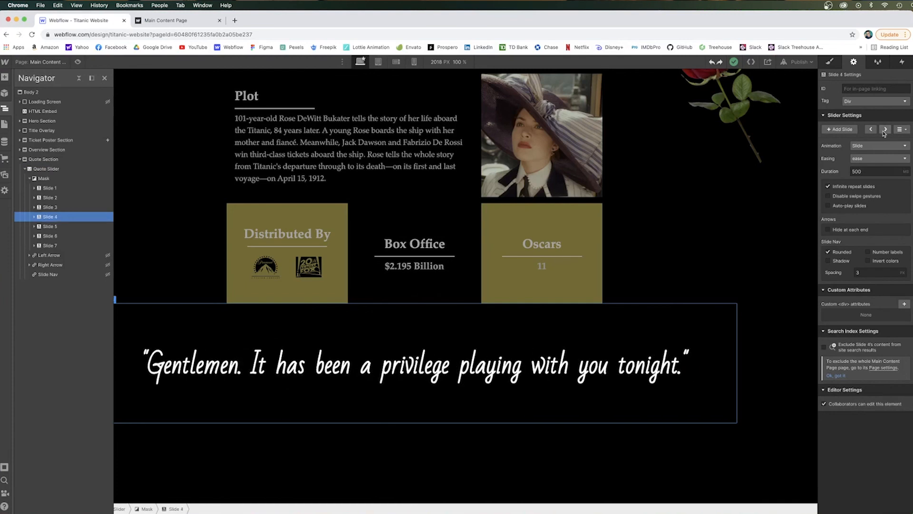
left_click(884, 131)
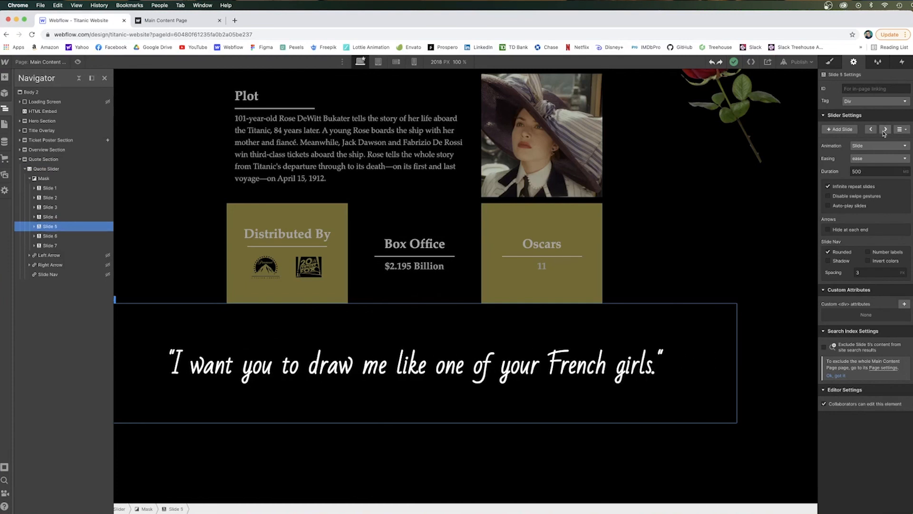
left_click(885, 129)
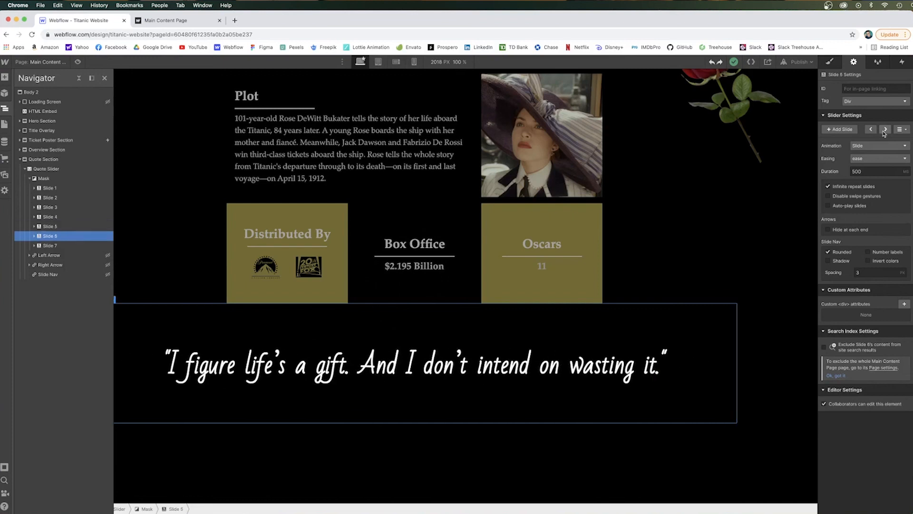
left_click(885, 130)
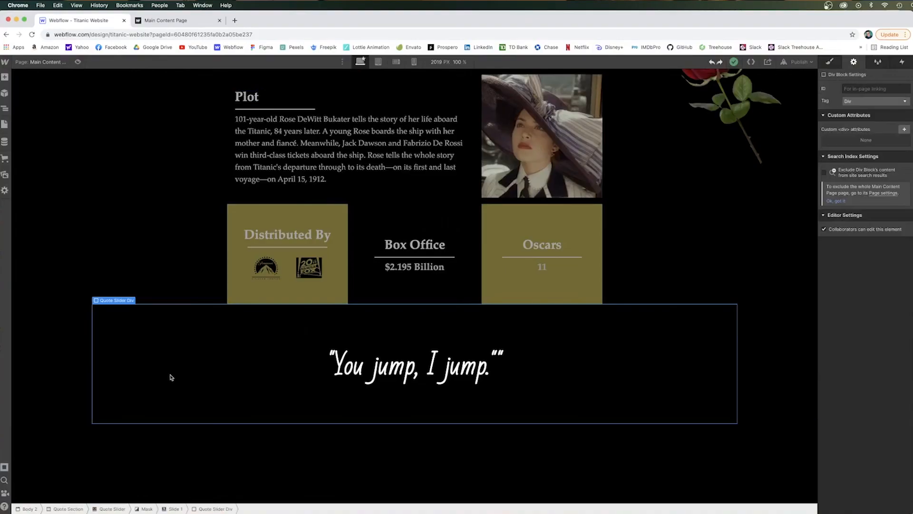
- Enable auto-play for the Quote Slider and set its timer delay to 5000 ms
left_click(90, 342)
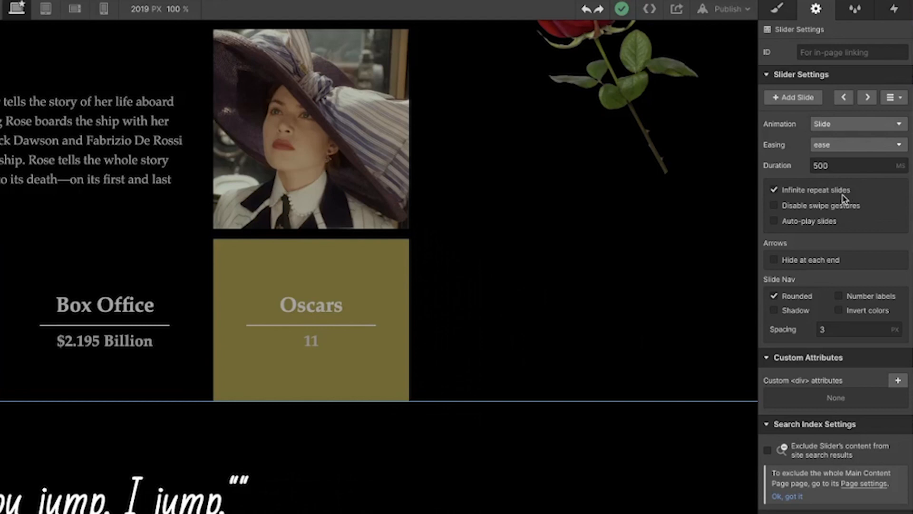
left_click(816, 208)
left_click(814, 221)
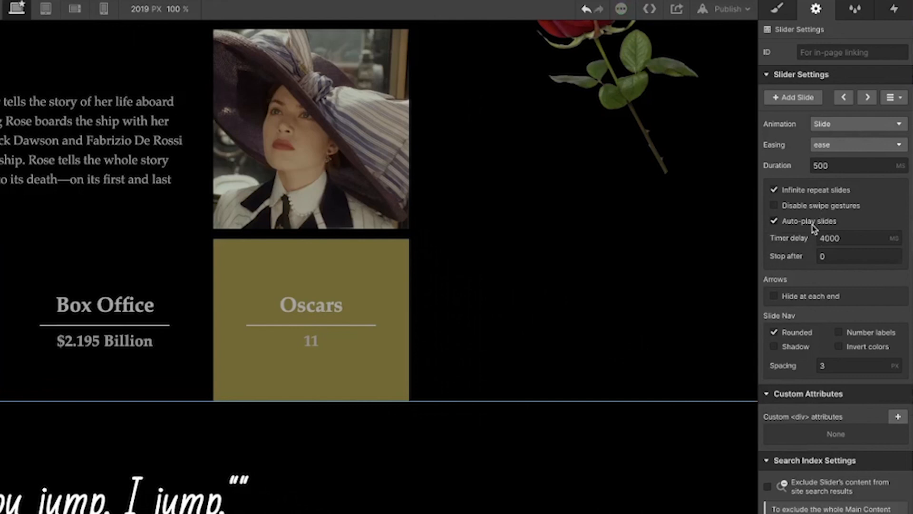
left_click(823, 238)
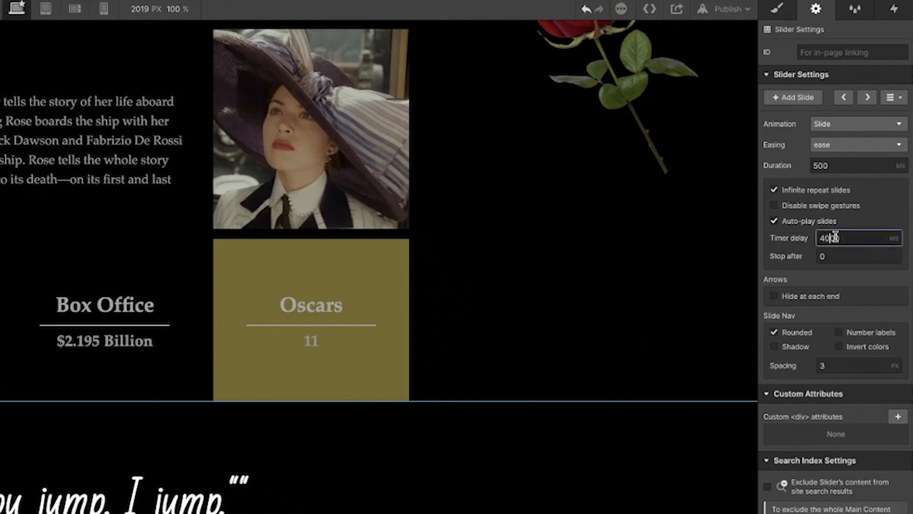
key("BackSpace")
type("5")
left_click(876, 228)
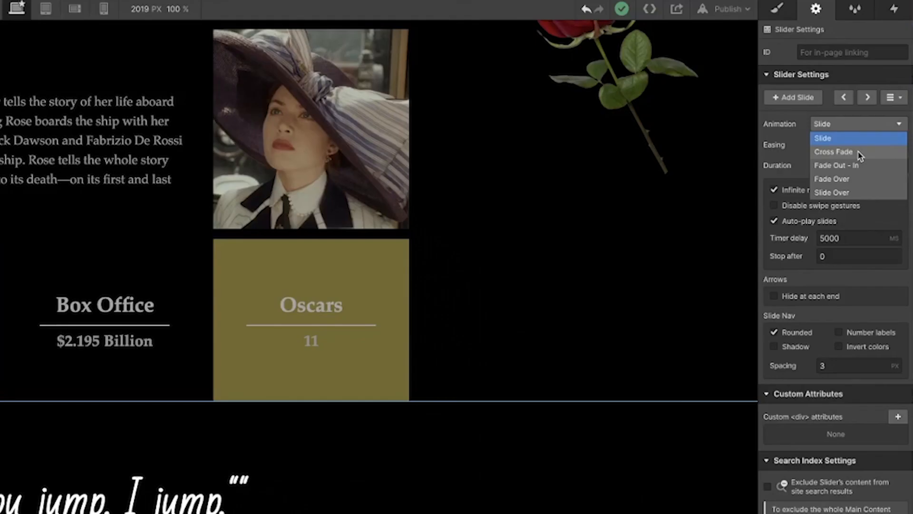
- Set the Quote Slider's animation to Cross Fade with a duration of 1000 ms and preview the page
left_click(851, 150)
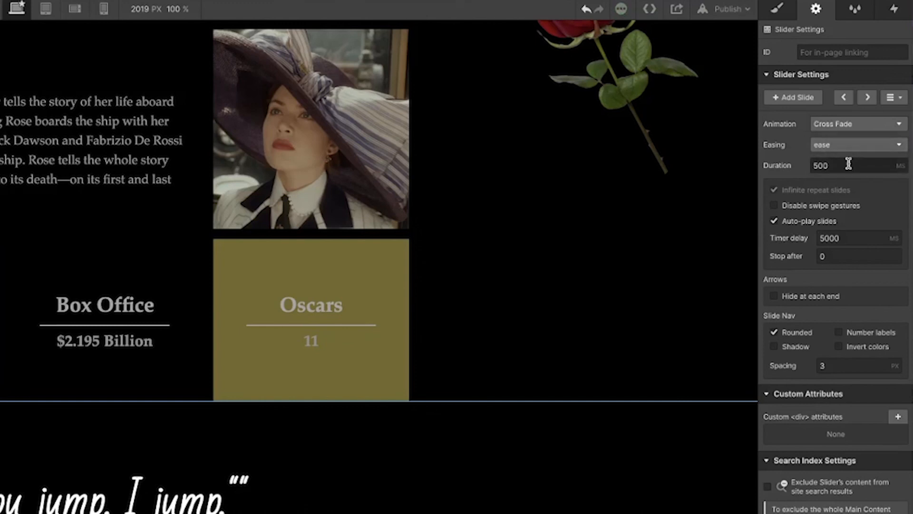
double_click(848, 164)
type("1000")
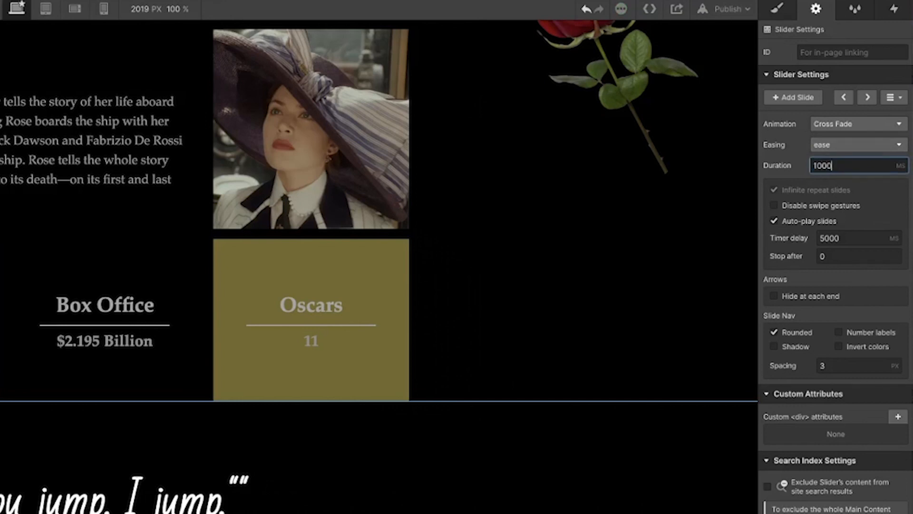
key("Tab")
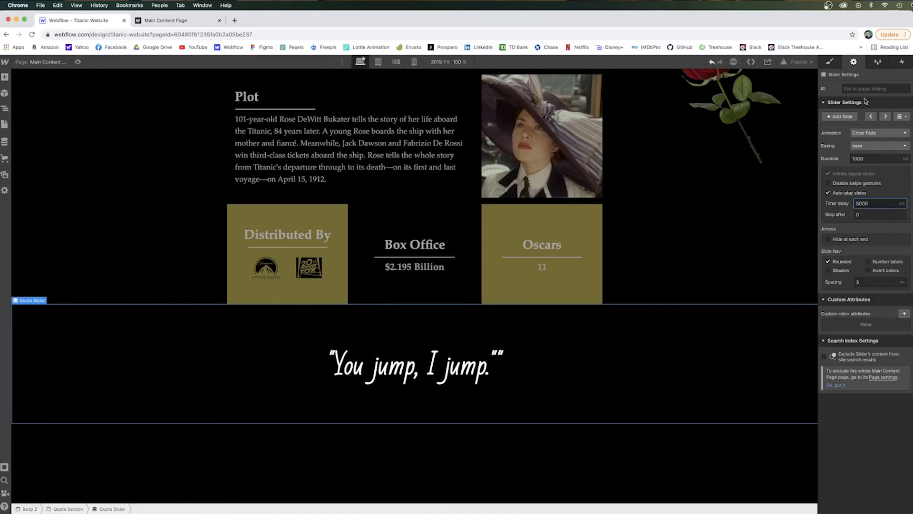
left_click(830, 62)
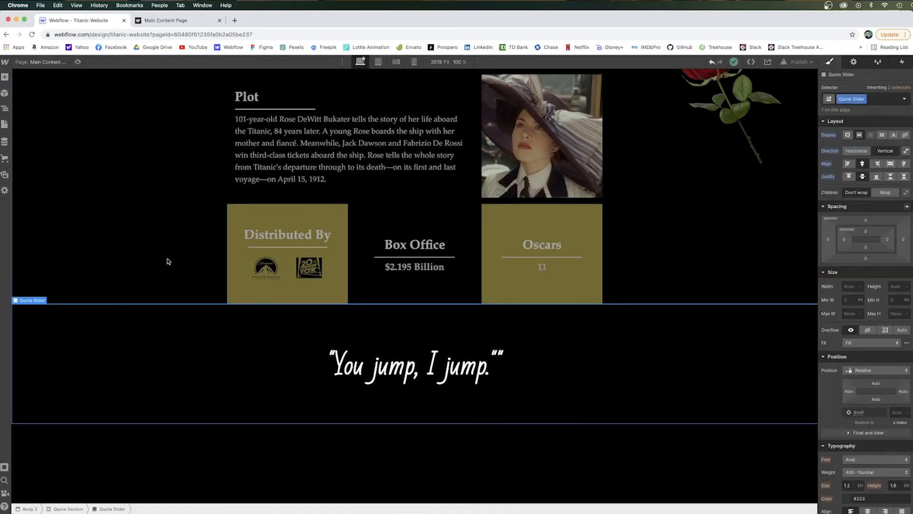
left_click(78, 62)
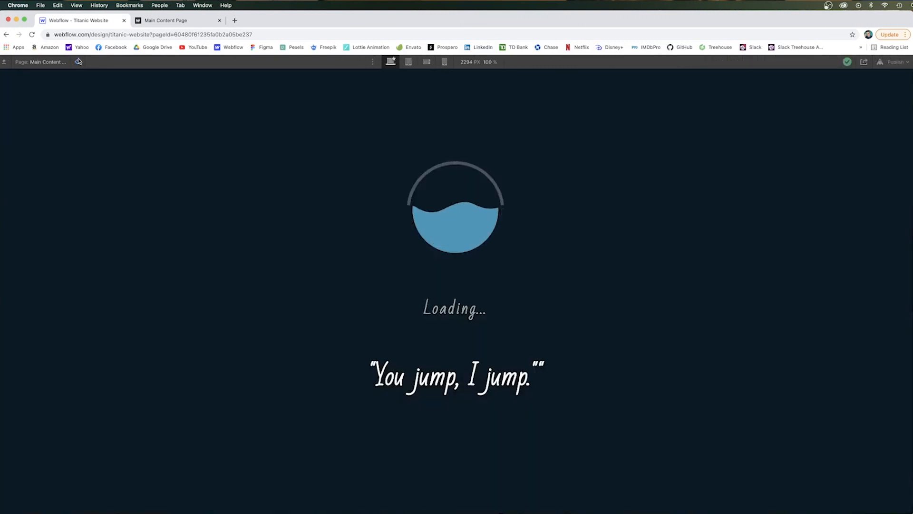
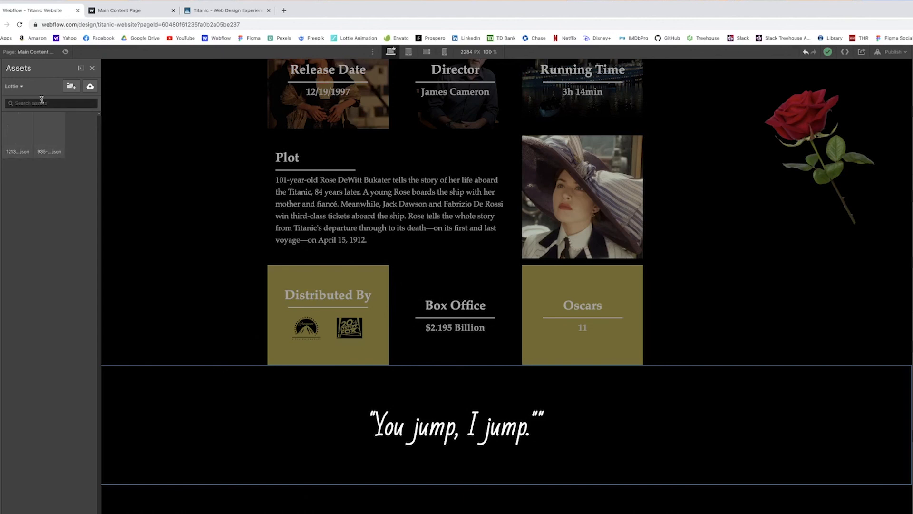
- Look through the site's uploaded assets of all types, including the Lottie JSON files
left_click(21, 87)
left_click(24, 99)
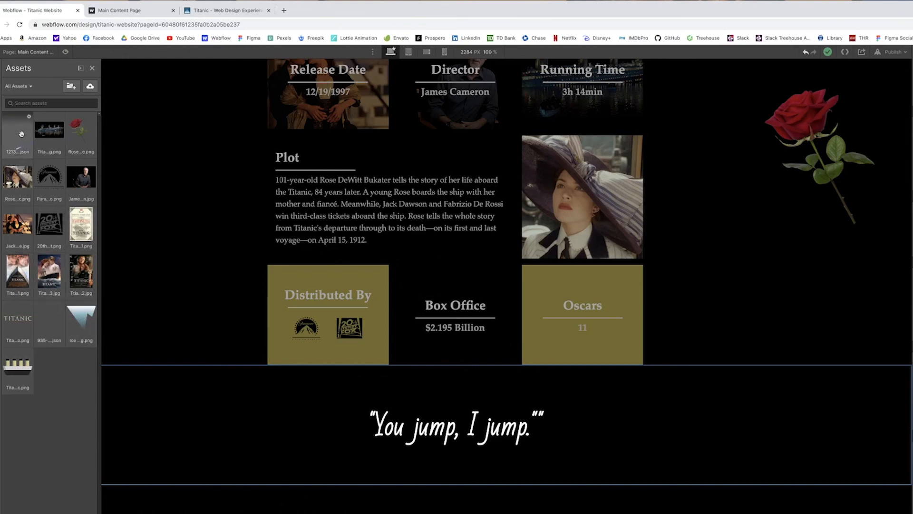
left_click(224, 382)
left_click(72, 385)
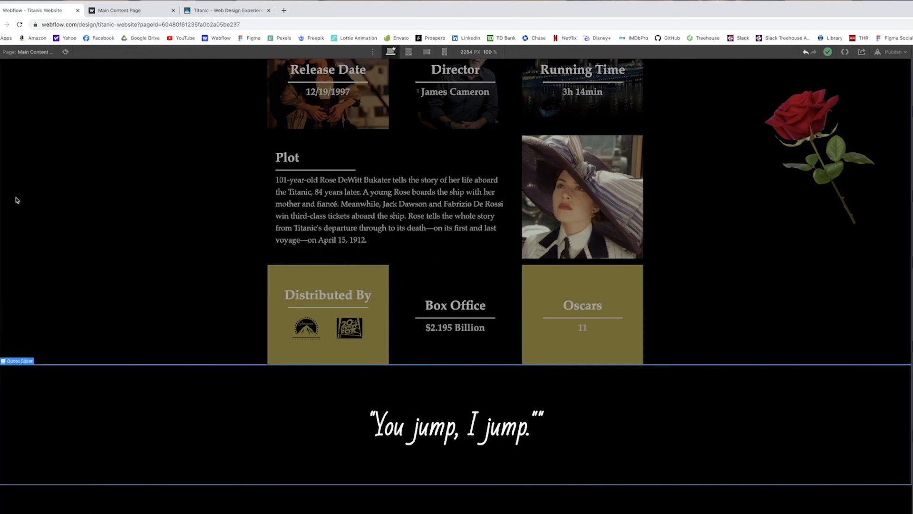
- Add a Lottie animation to the Quote Section, replace its placeholder sequence with the 12138-star.json asset and check how it plays
key("z")
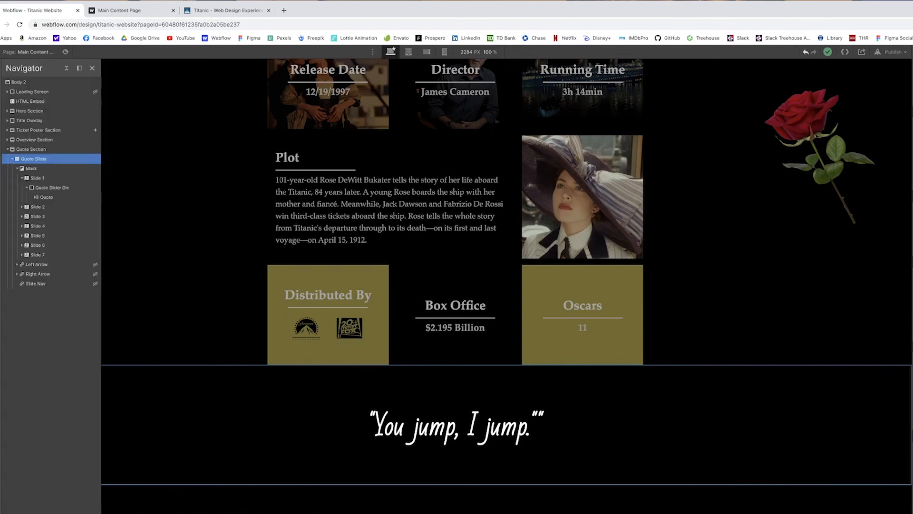
left_click(37, 149)
key("a")
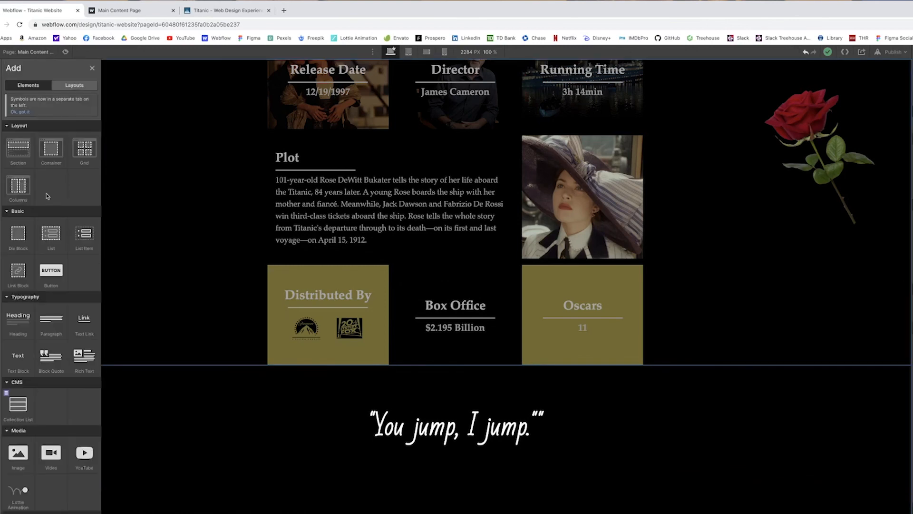
scroll(61, 387, "down", 3)
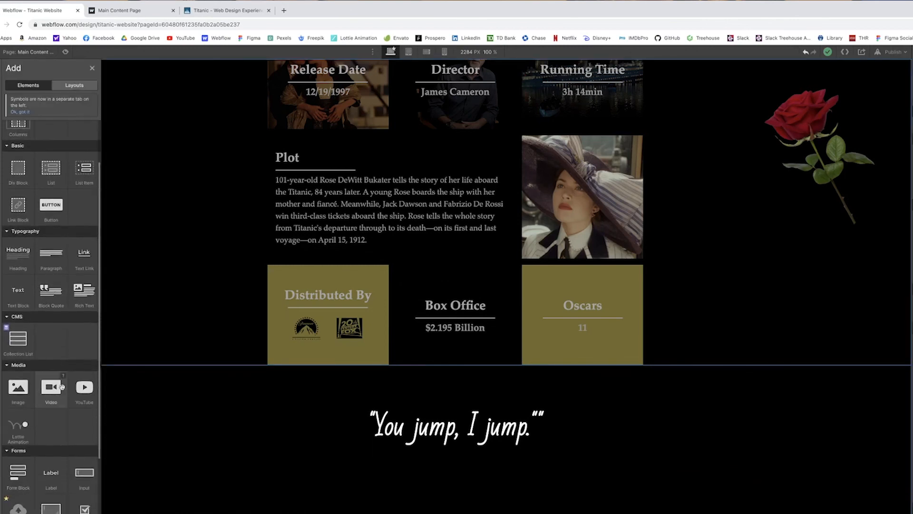
left_click(15, 436)
left_click(47, 348)
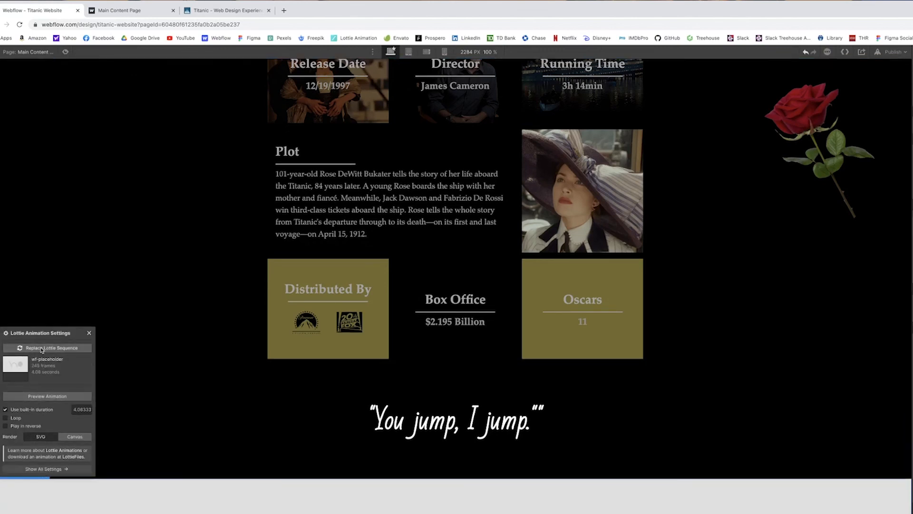
left_click(20, 145)
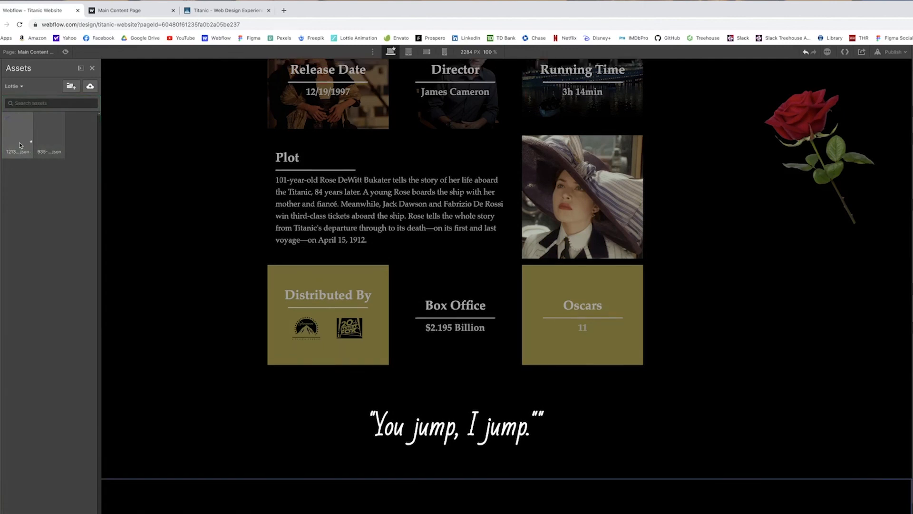
scroll(216, 379, "down", 10)
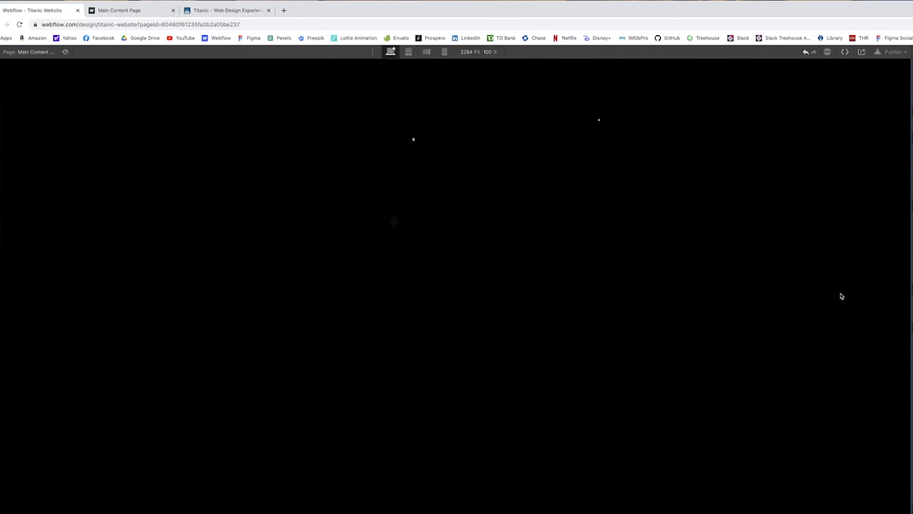
scroll(842, 297, "up", 12)
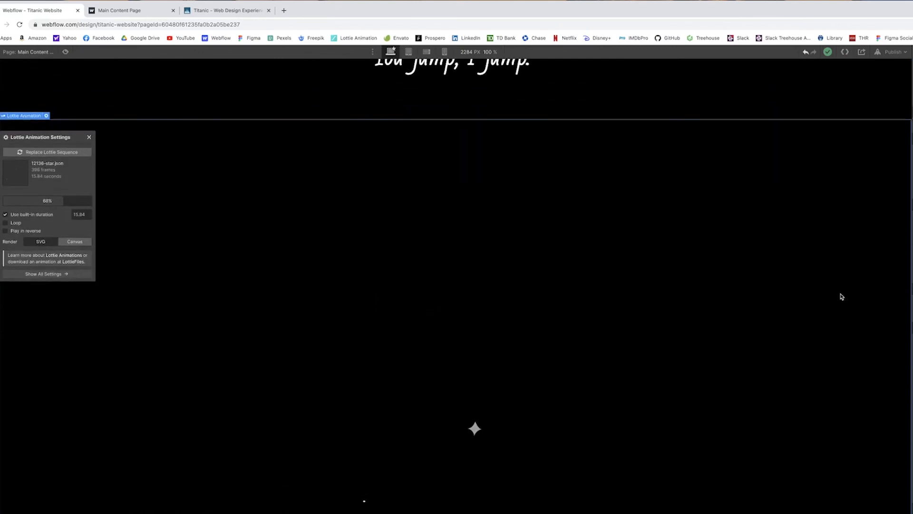
scroll(841, 296, "up", 5)
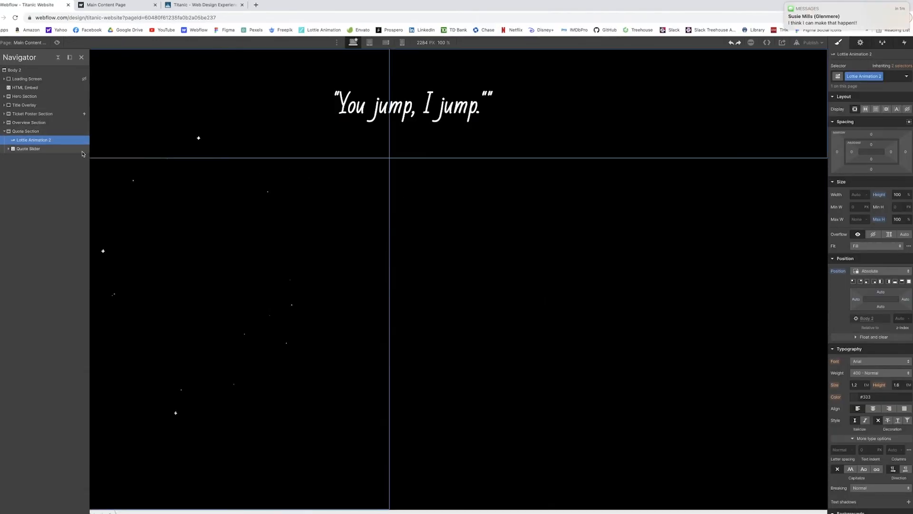
- Set the Quote Section's position to Relative so that it contains the absolutely positioned star animation
left_click(309, 221)
scroll(398, 212, "up", 1)
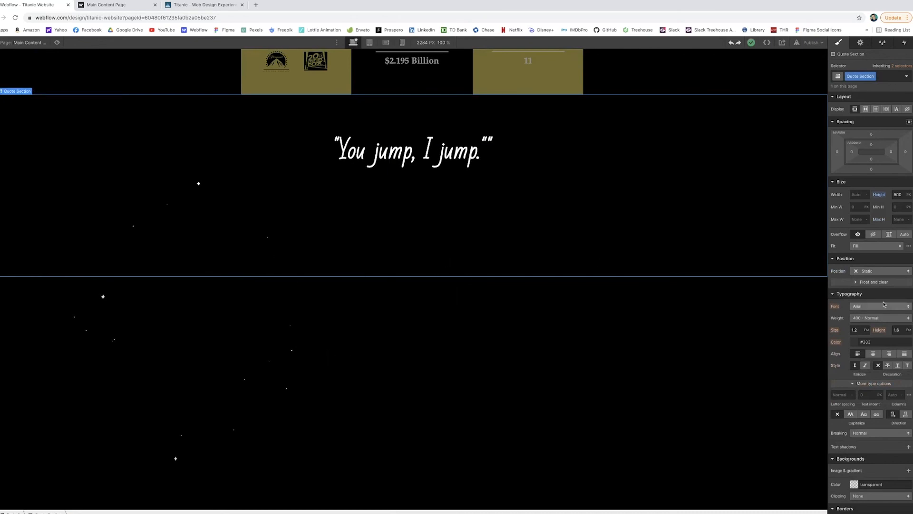
left_click(280, 338)
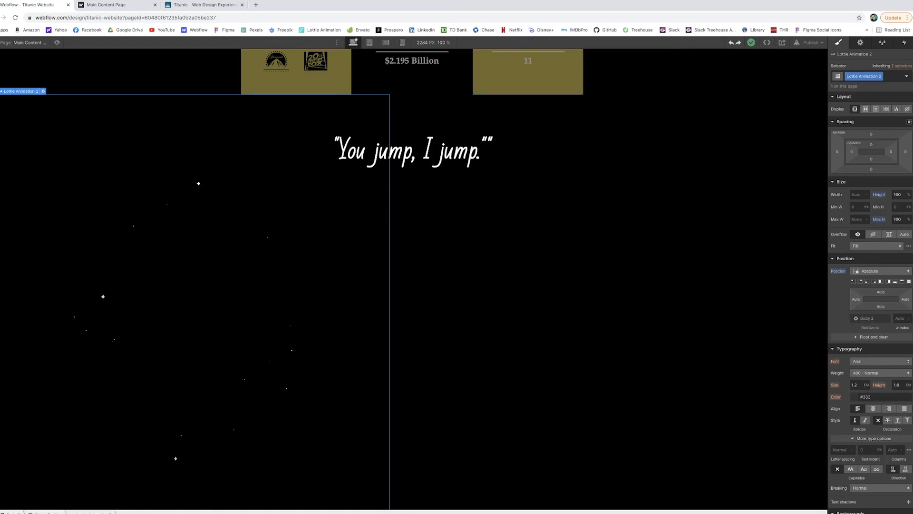
key("z")
left_click(26, 131)
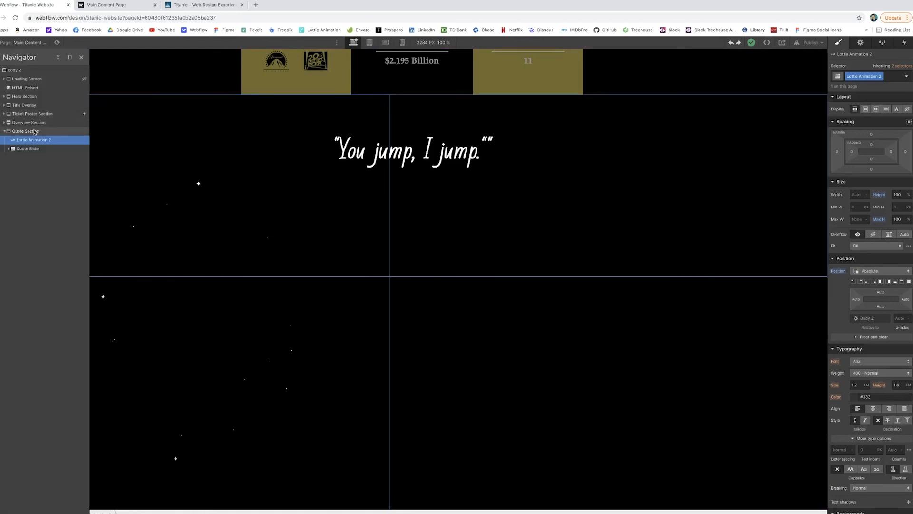
left_click(886, 271)
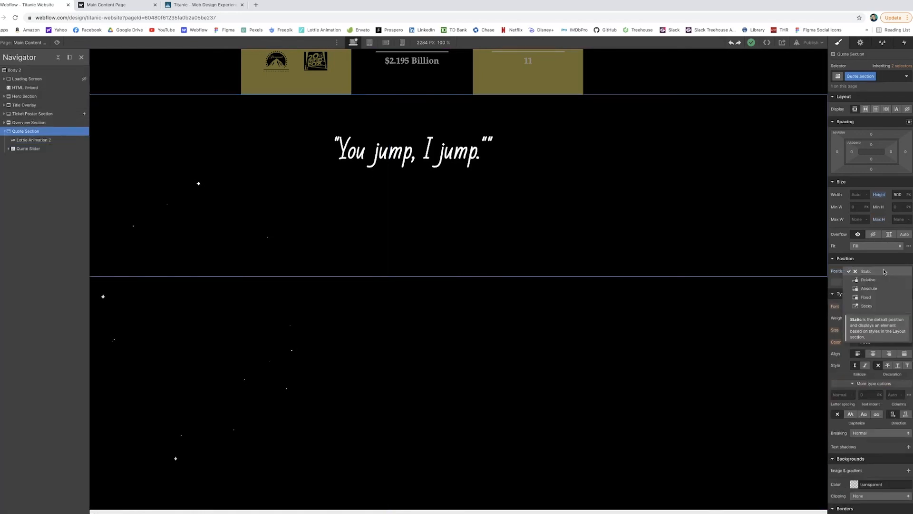
left_click(868, 280)
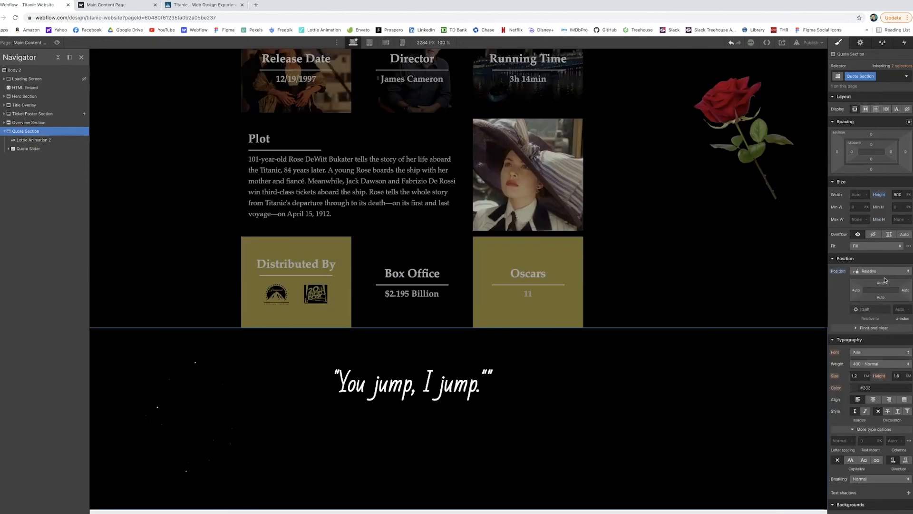
- Rename the star animation's "Lottie Animation 2" class to "Lottie Stars"
left_click(371, 433)
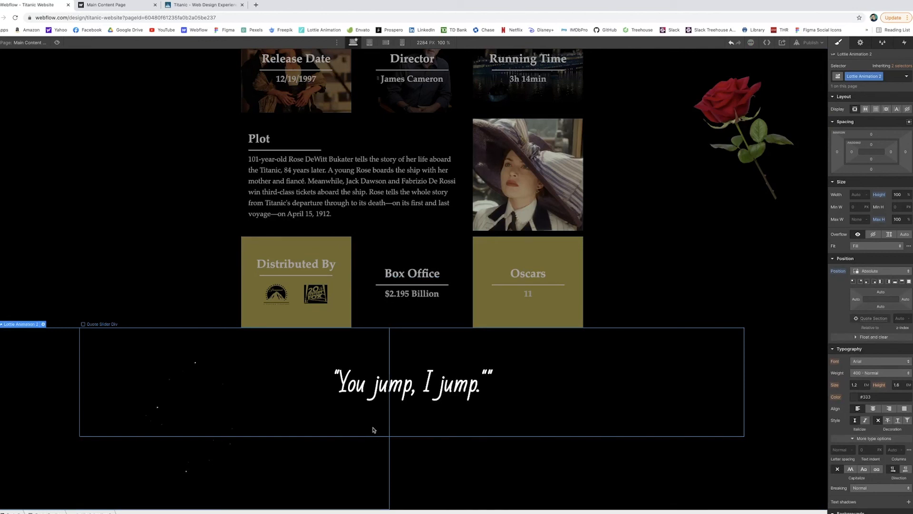
left_click(849, 77)
type("Lottie Stars")
key("Return")
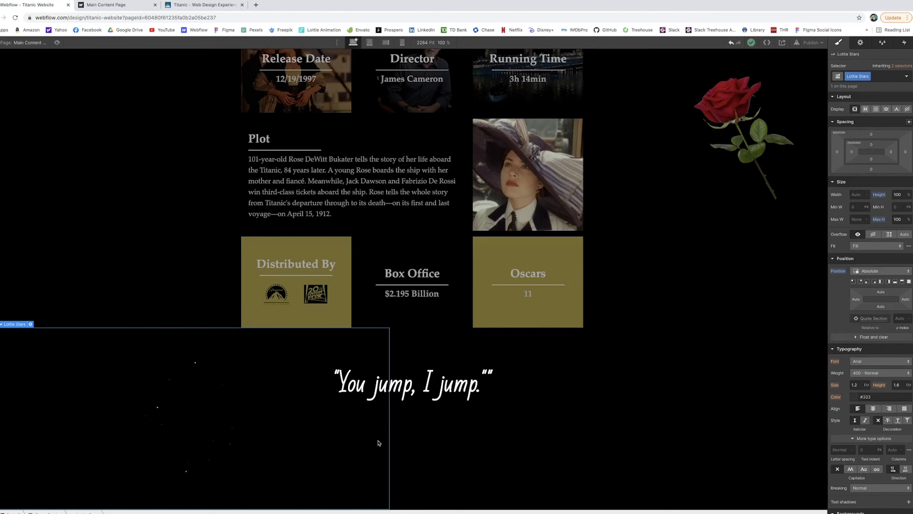
- Duplicate the Lottie Stars animation twice within the Quote Section
key("z")
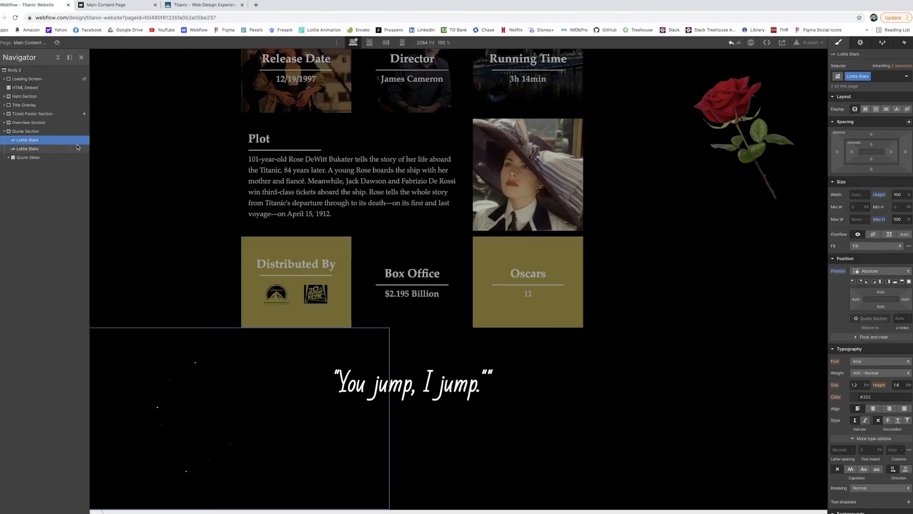
key("z")
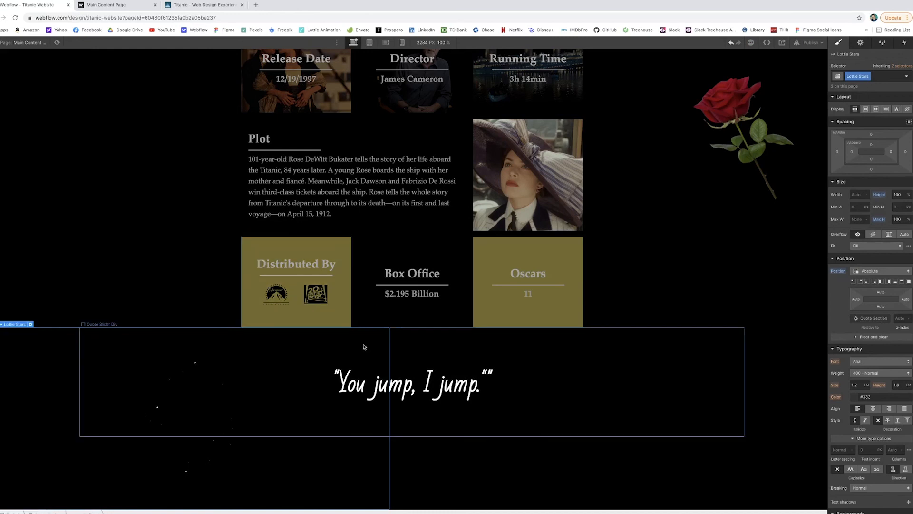
- Add a combo class named Left to the first Lottie Stars animation in the Quote Section
key("z")
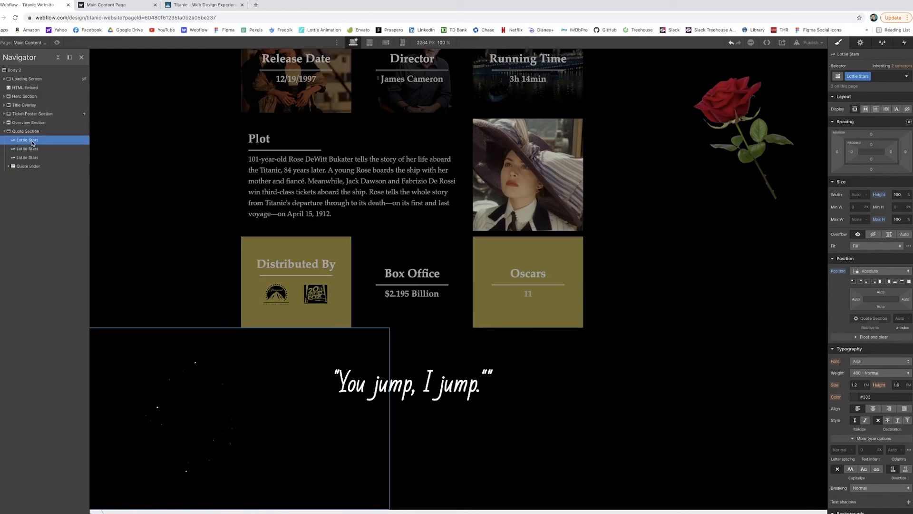
left_click(907, 77)
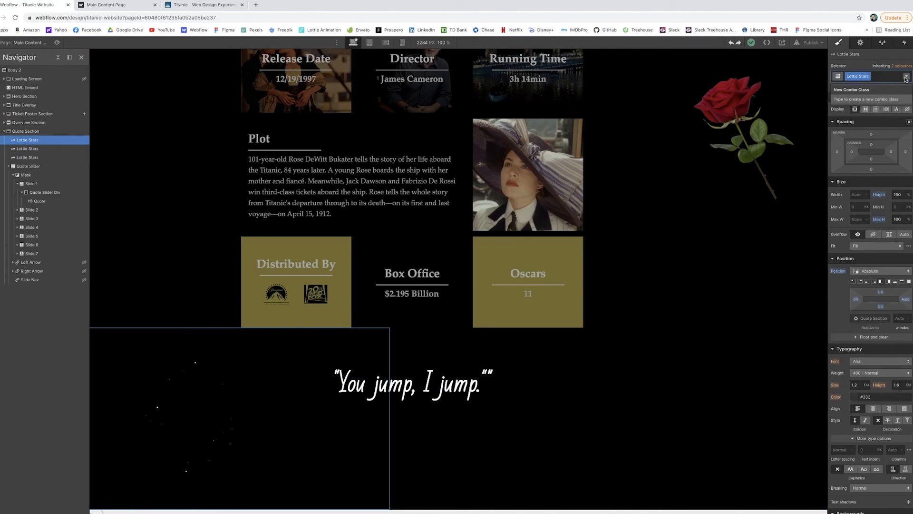
type("Lef")
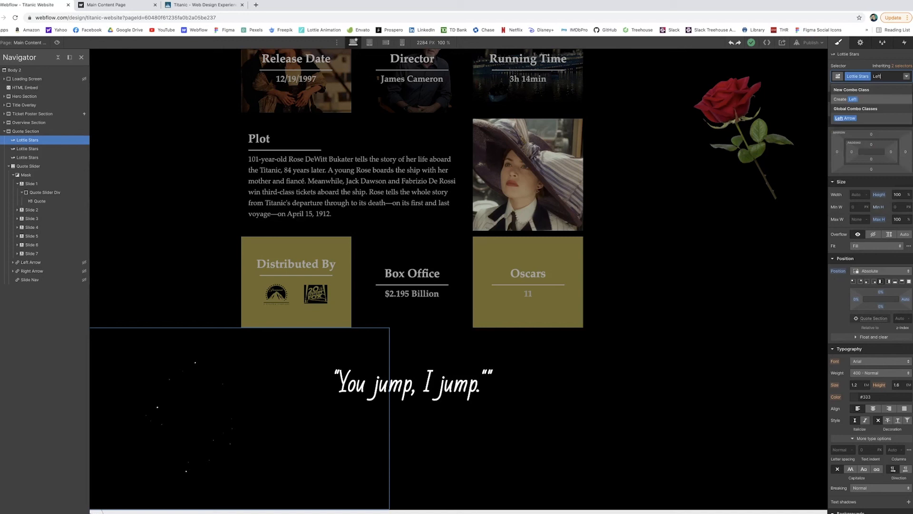
type("t")
key("Return")
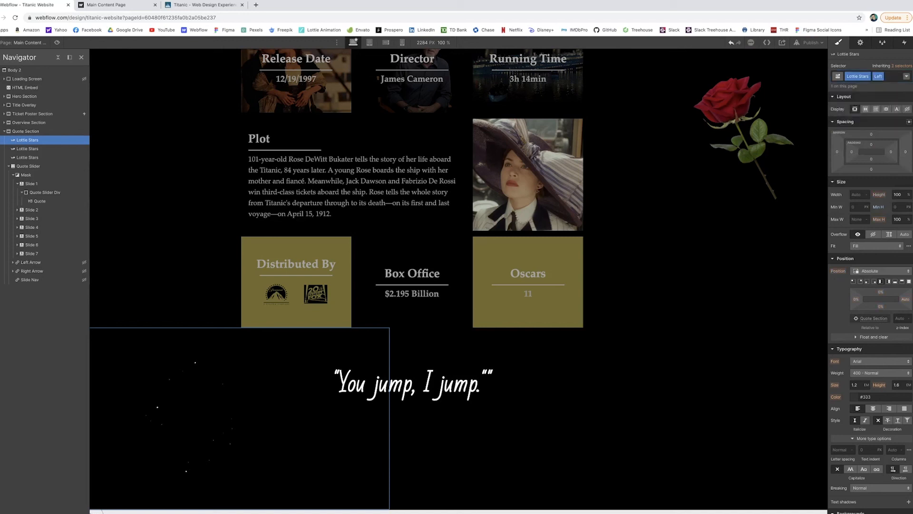
- Give the second Lottie Stars animation a Middle combo class and stretch its absolute position to all sides of the Quote Section
left_click(38, 148)
left_click(894, 76)
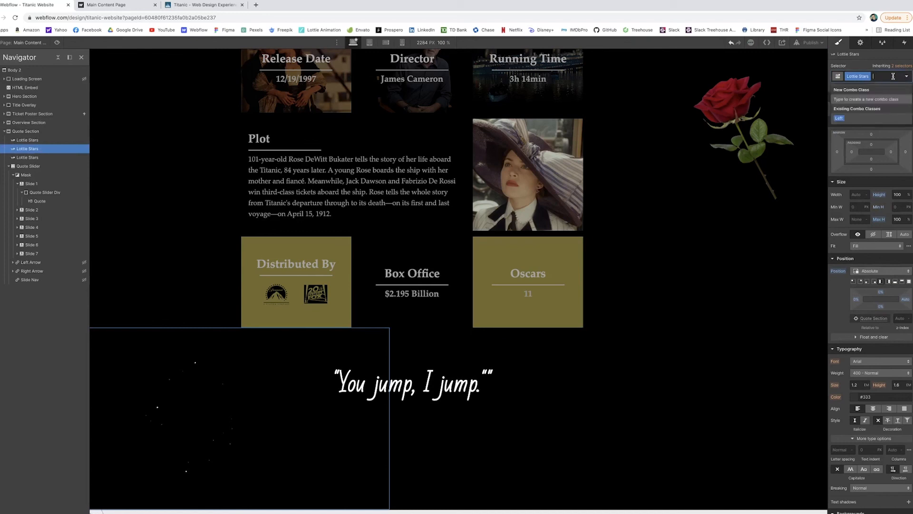
type("Middle")
key("Return")
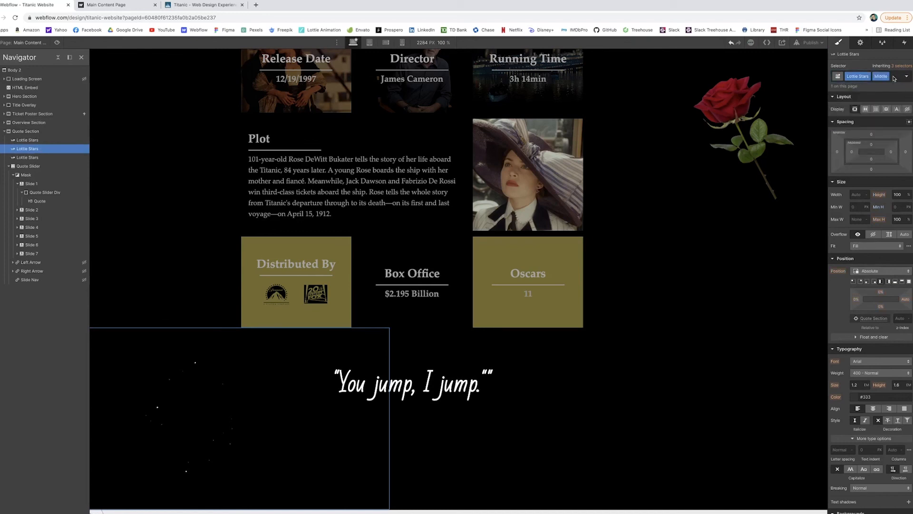
left_click(909, 282)
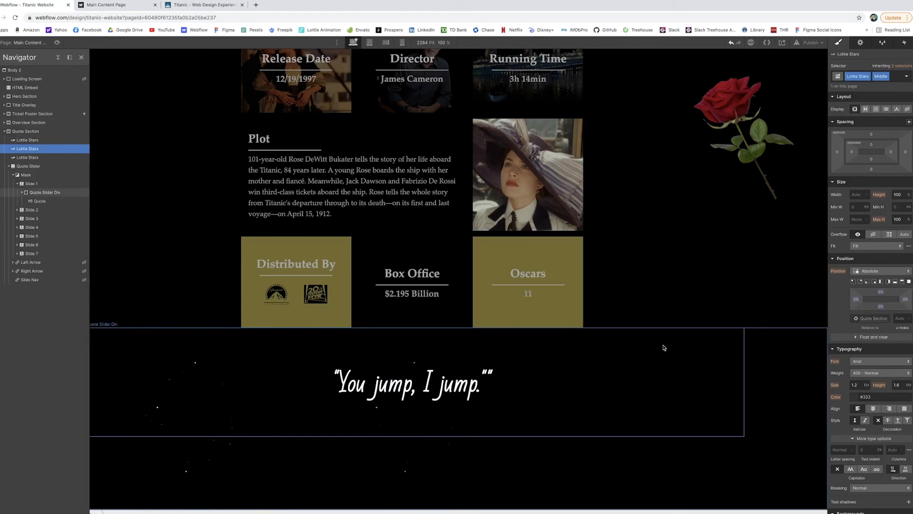
- Give the third Lottie Stars animation a Right combo class and anchor its absolute position to the right side of the Quote Section
left_click(29, 157)
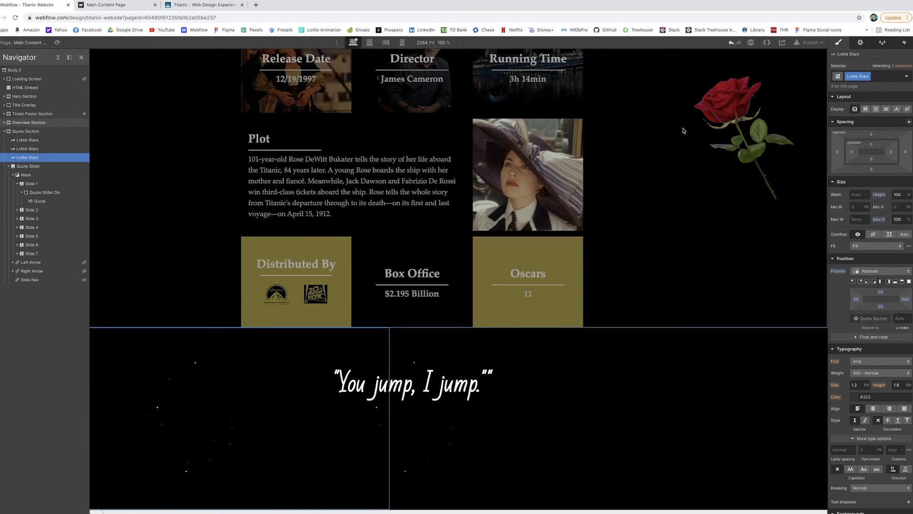
left_click(883, 78)
type("Right")
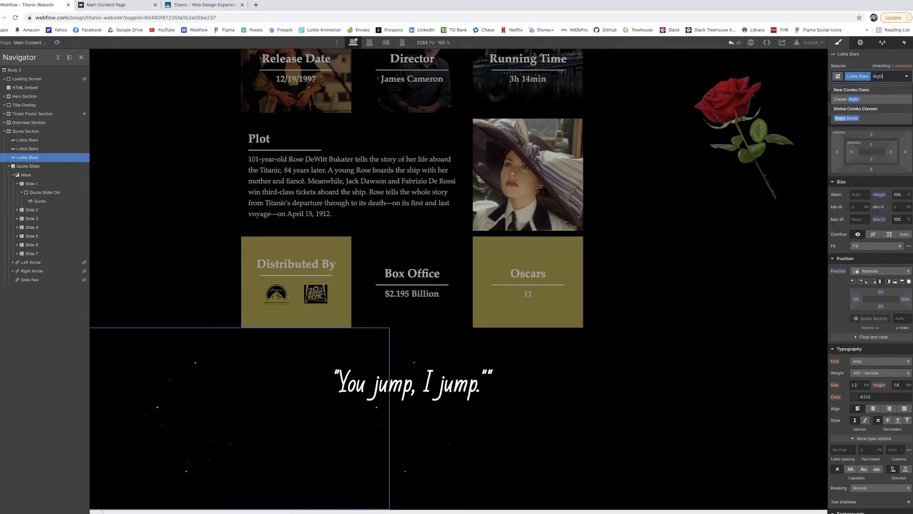
key("Return")
left_click(896, 282)
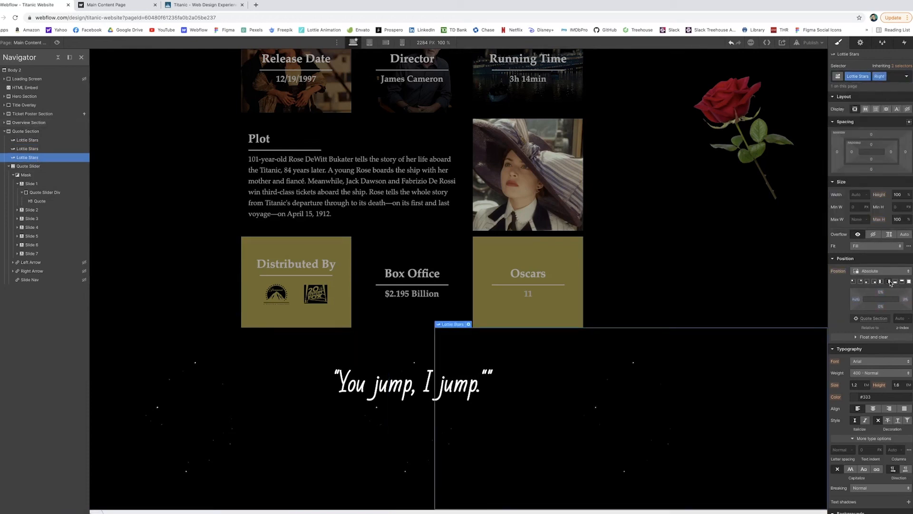
- Preview the page to check how the three star animations look behind the quote
left_click(81, 57)
scroll(241, 438, "up", 2)
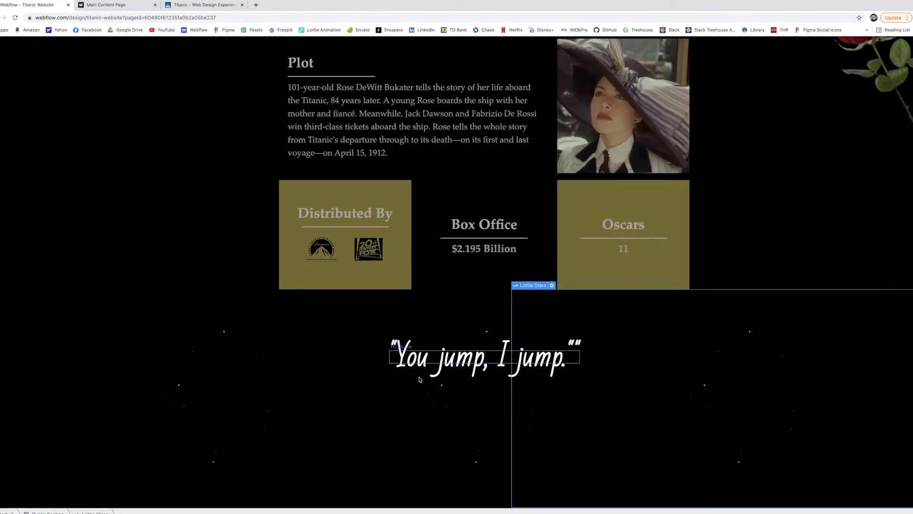
scroll(603, 304, "down", 2)
left_click(57, 42)
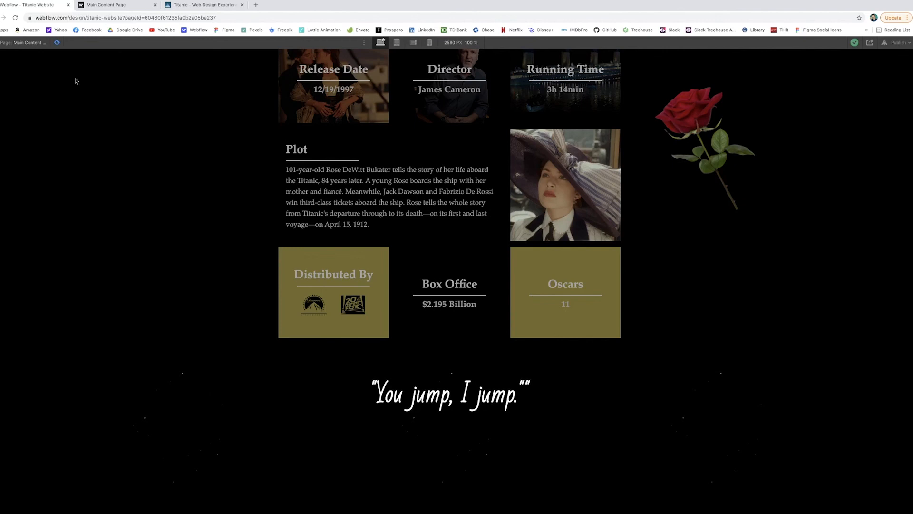
key("super+shift+p")
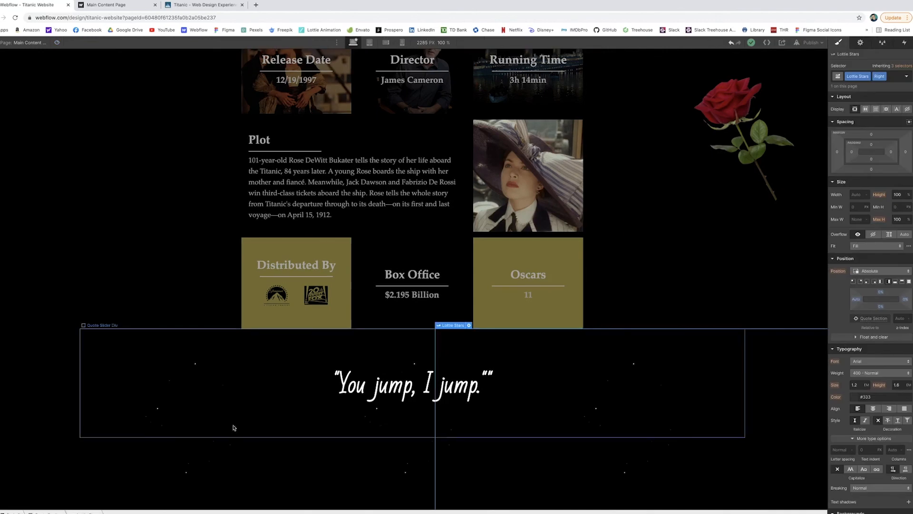
- Turn off the built-in duration of the left star animation and set a custom duration of 5 seconds
left_click(278, 372)
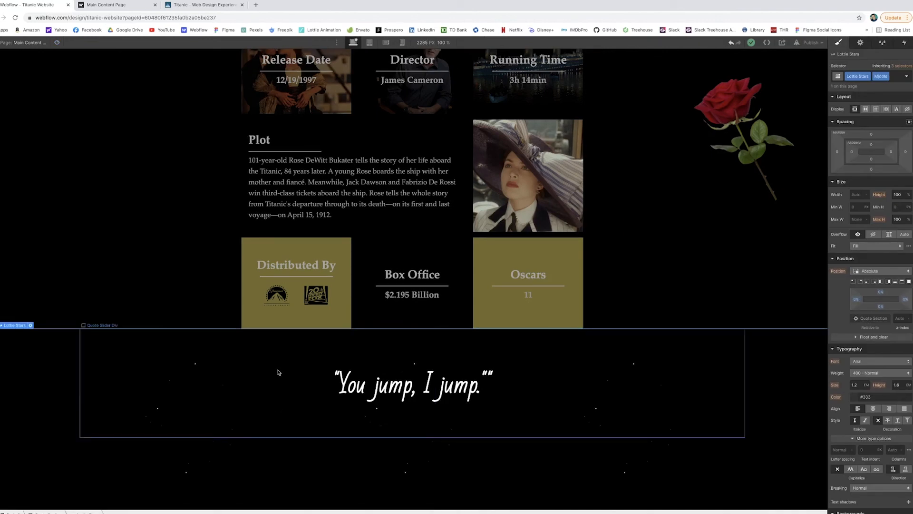
key("z")
key("Left")
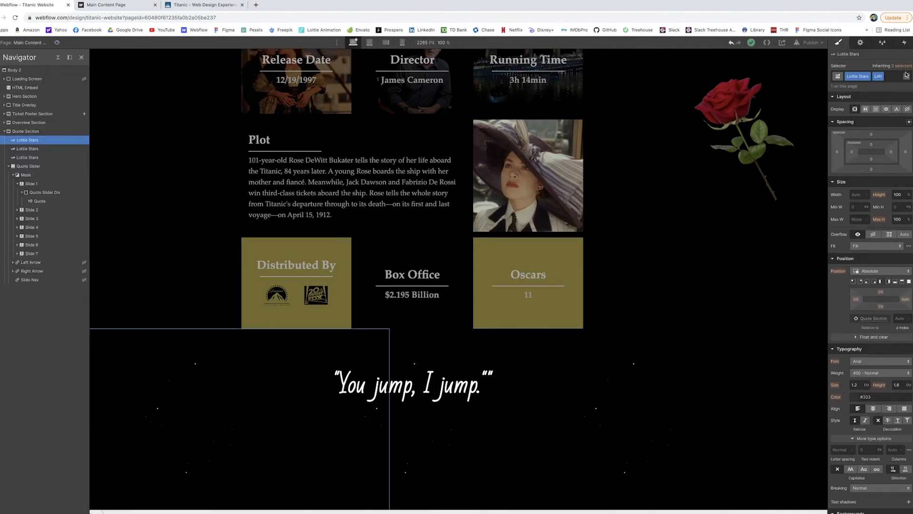
left_click(861, 43)
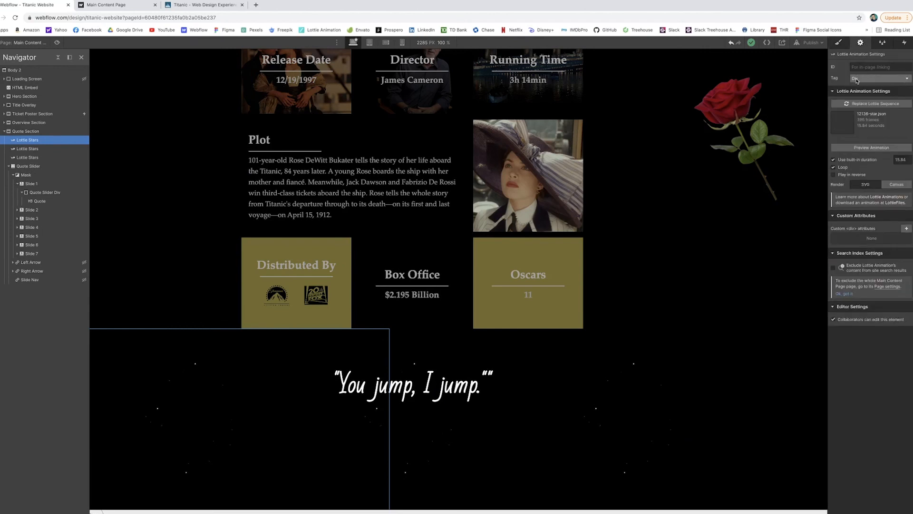
left_click(905, 162)
left_click(860, 163)
left_click(903, 162)
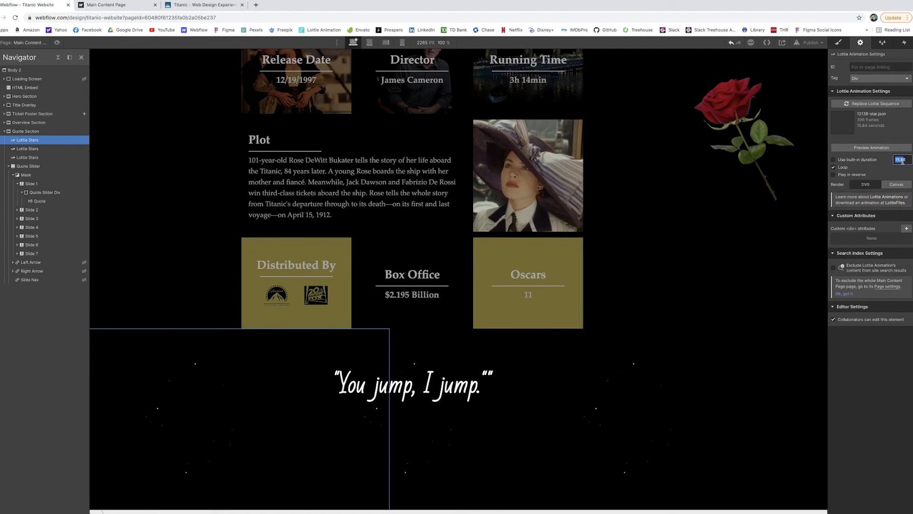
type("3")
key("Return")
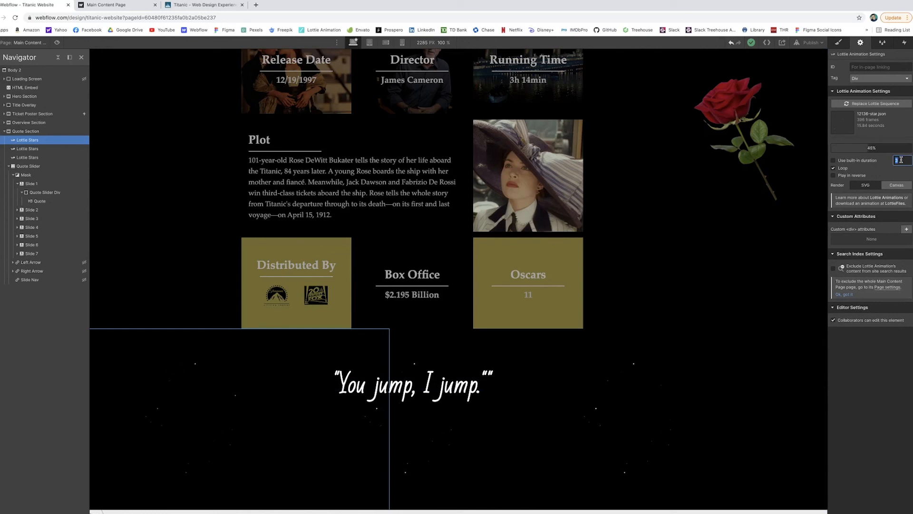
type("5")
- Replace the middle star animation's built-in duration with 7 seconds and preview the animation
left_click(27, 149)
left_click(848, 160)
left_click(901, 160)
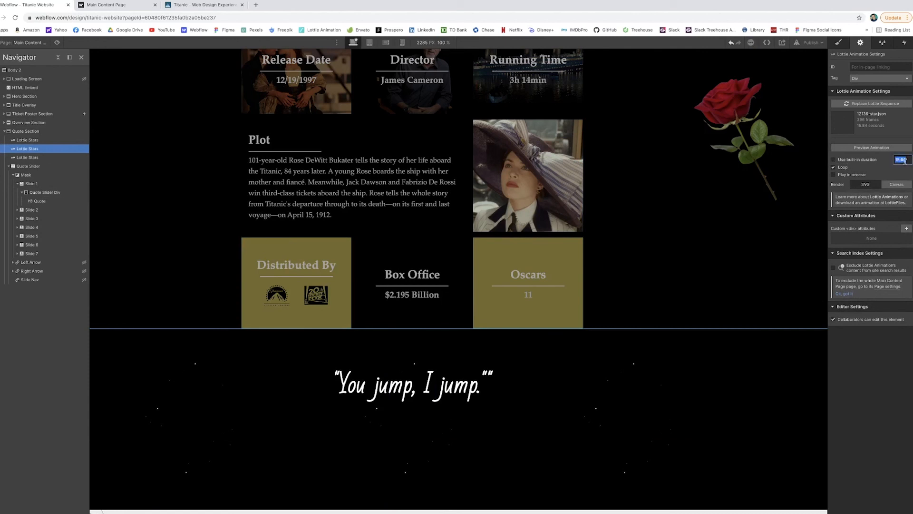
type("8")
left_click(872, 148)
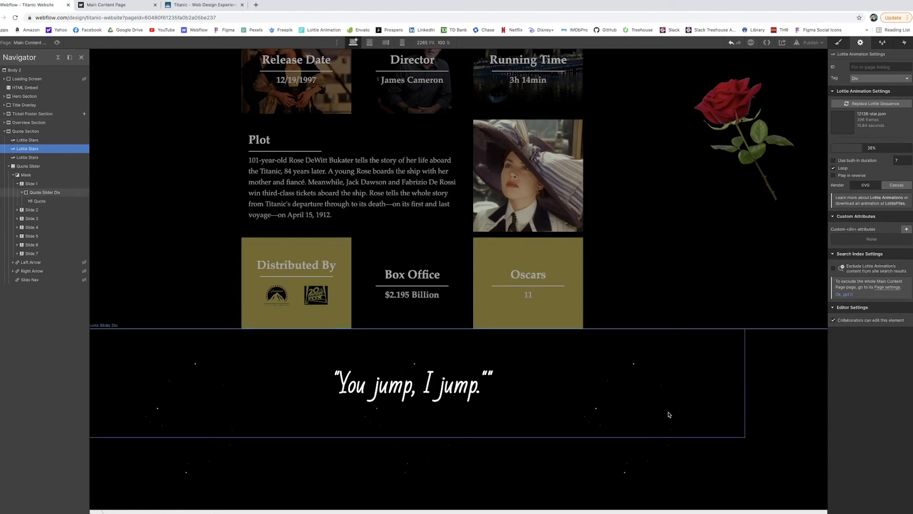
- Replace the right star animation's built-in duration with 8 seconds, then preview the animation and the page
left_click(14, 159)
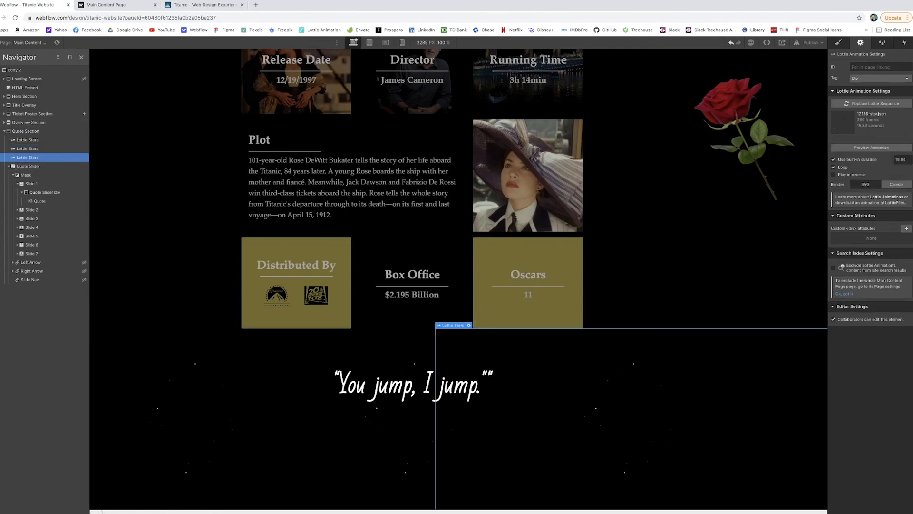
left_click(901, 160)
type("8")
left_click(886, 147)
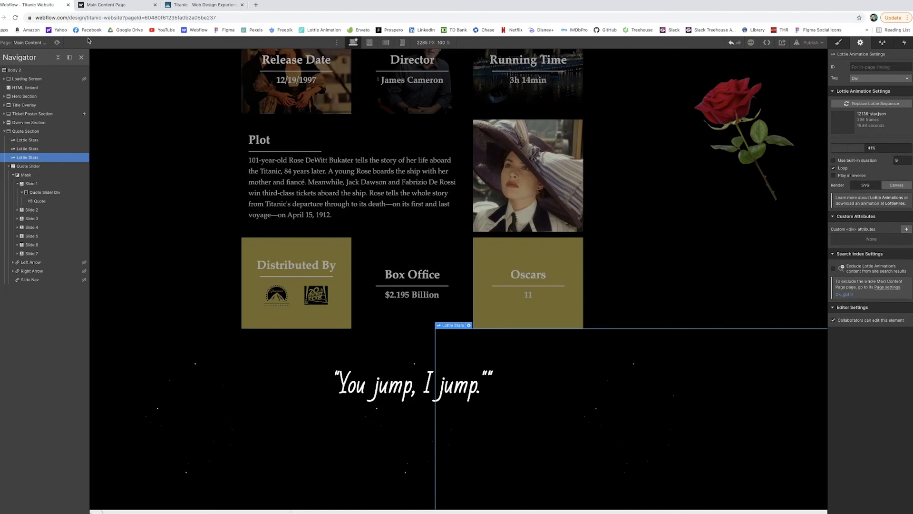
left_click(57, 42)
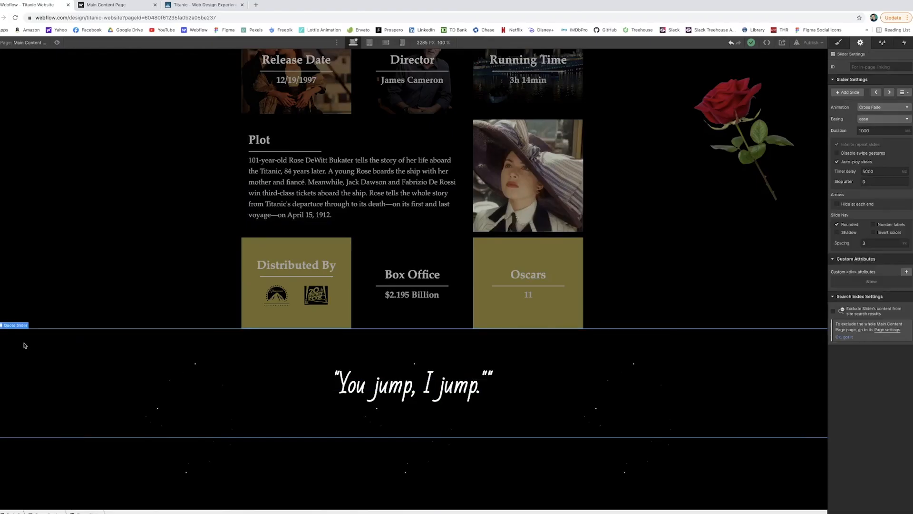
- In the page-load animation All Elements In, add a Hide/Show action that hides the Quote Section as its initial state
left_click(48, 466)
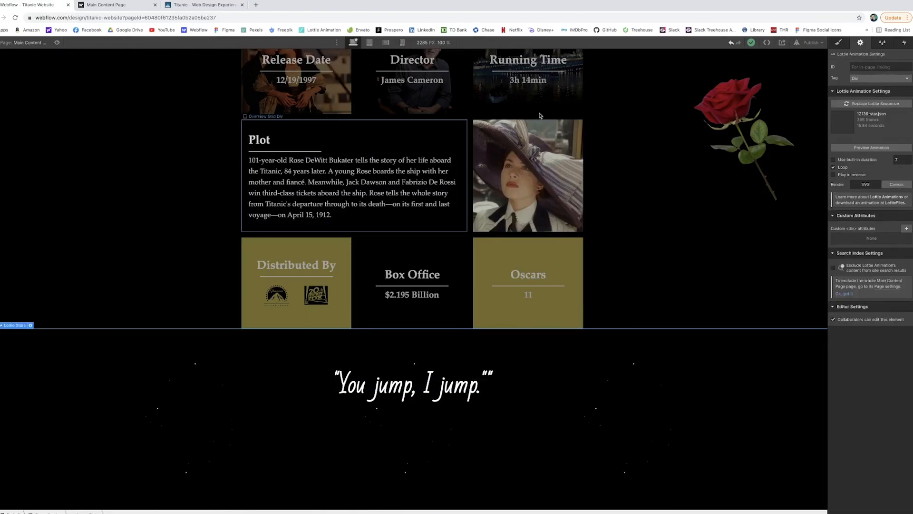
left_click(904, 42)
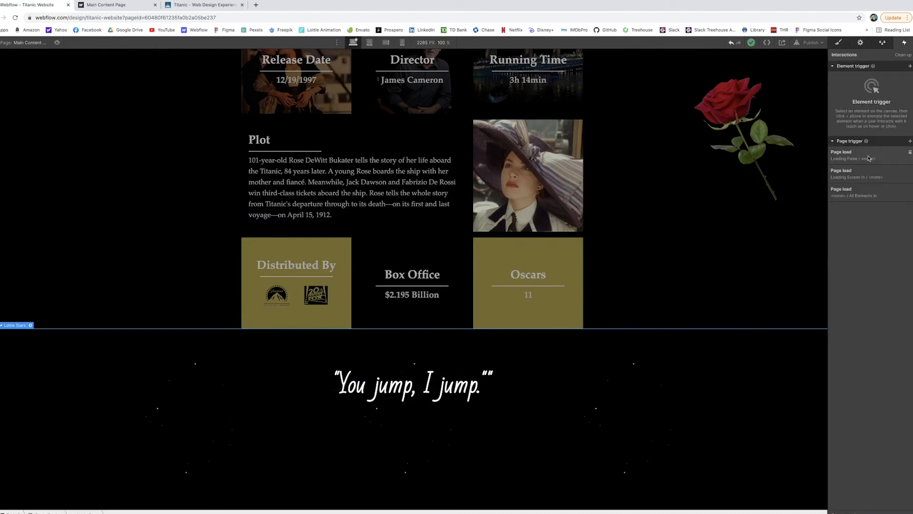
left_click(879, 199)
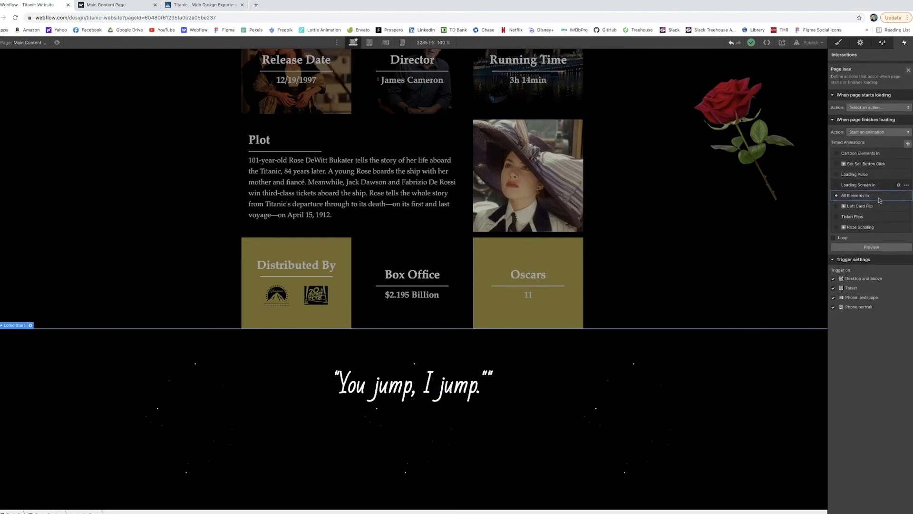
left_click(898, 194)
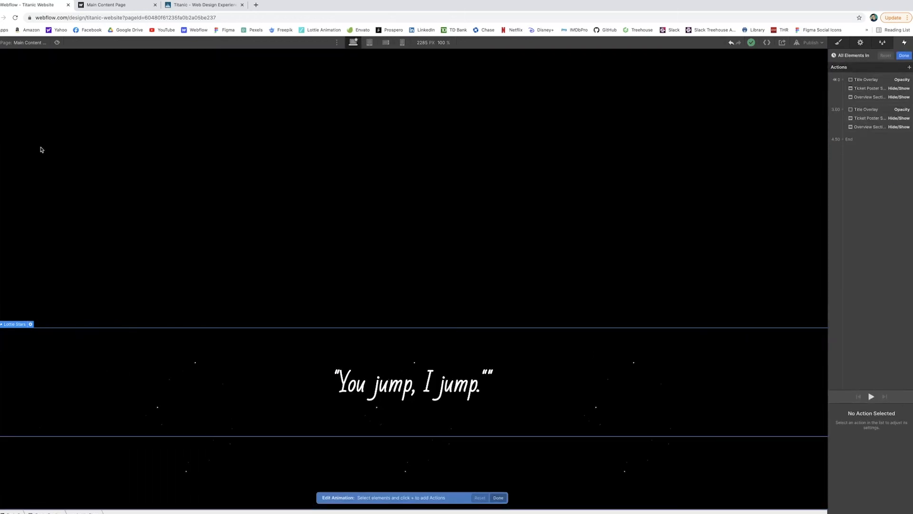
left_click(1, 87)
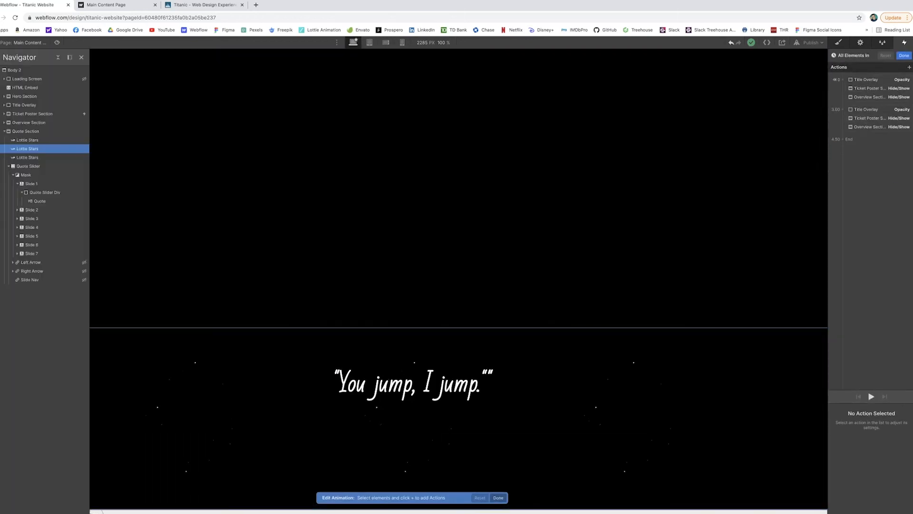
left_click(30, 132)
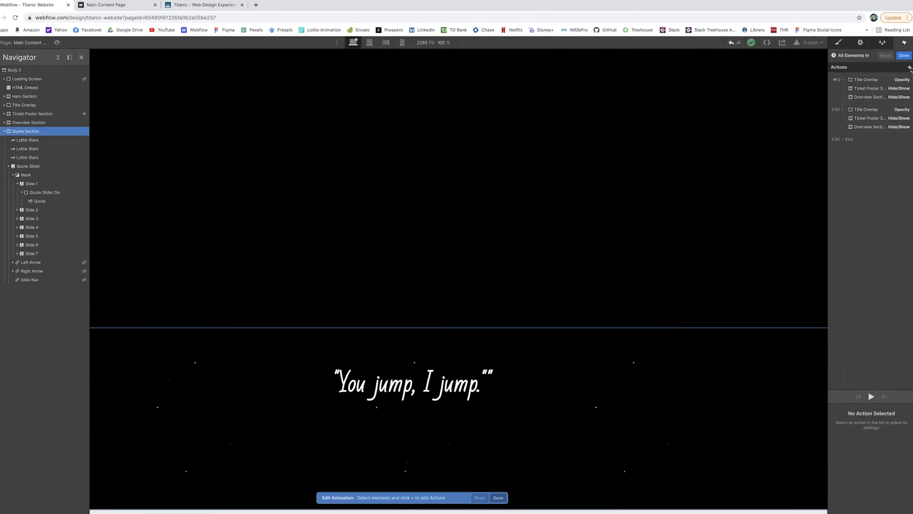
left_click(910, 68)
left_click(864, 195)
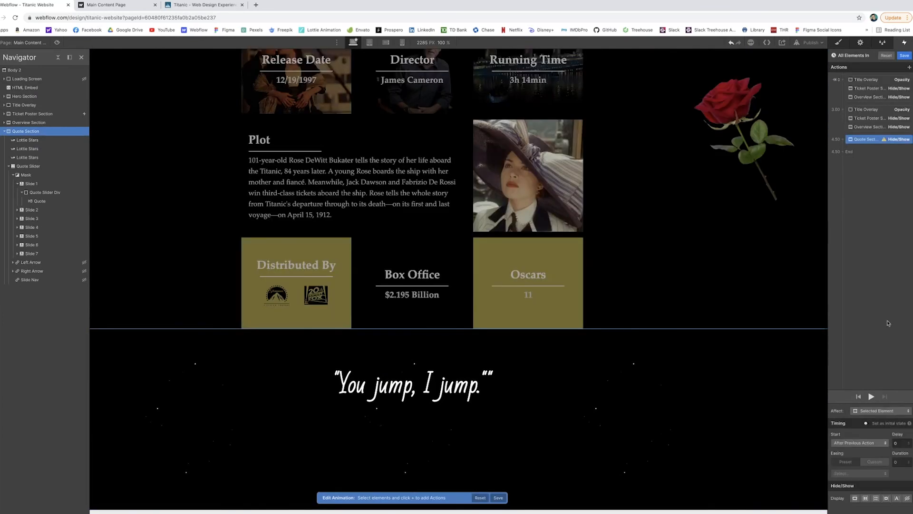
left_click(906, 500)
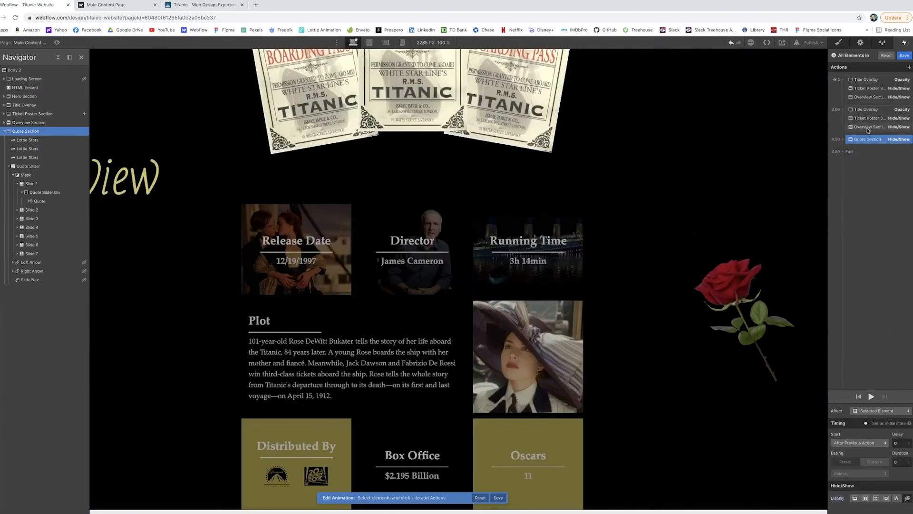
left_click(866, 423)
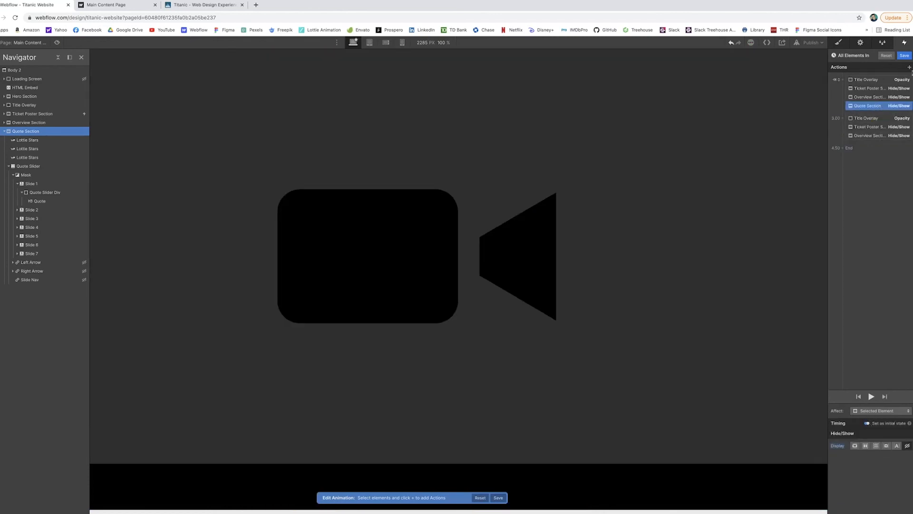
- Add a Hide/Show action showing the Quote Section as Flex, group it with the actions at 3 seconds, and save the animation
left_click(910, 68)
left_click(865, 195)
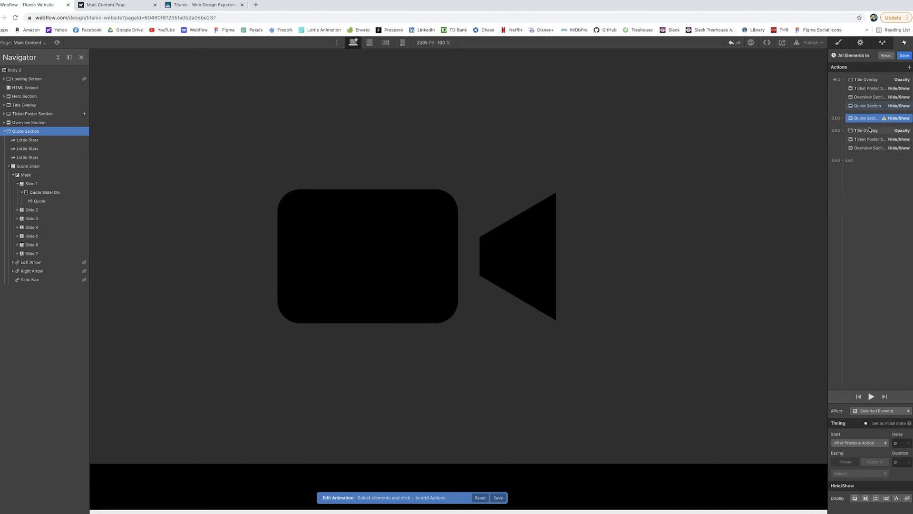
left_click_drag(868, 122, 871, 152)
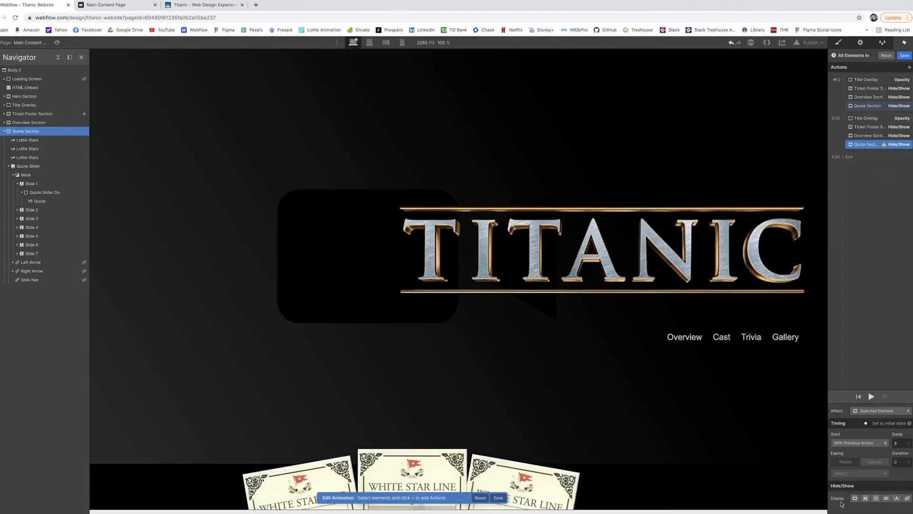
left_click(878, 500)
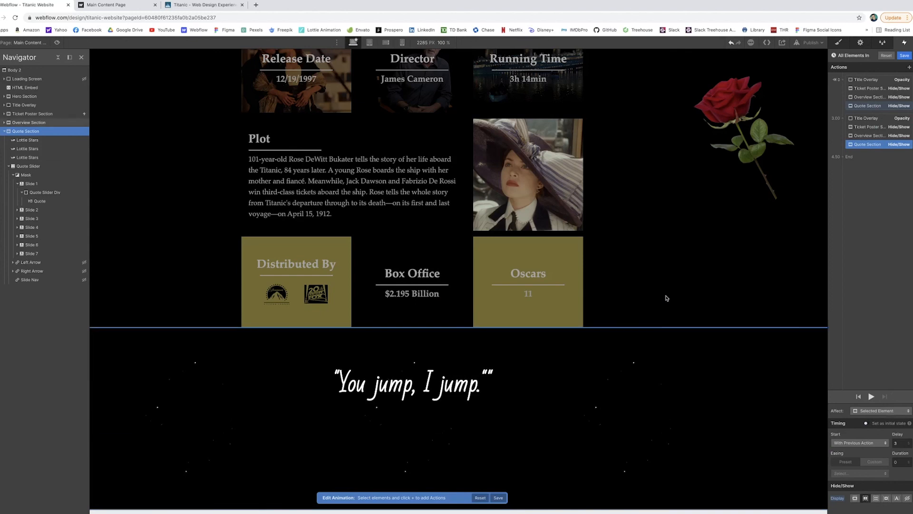
left_click(498, 497)
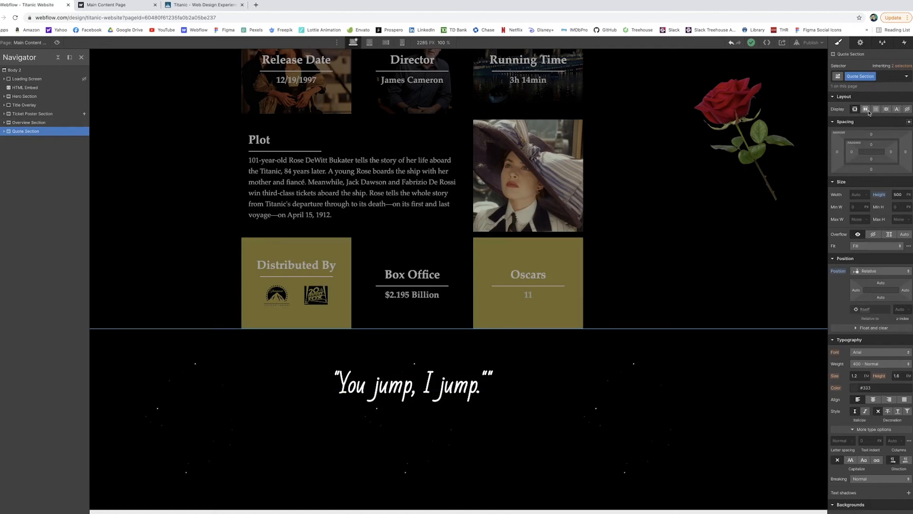
- Set the Quote Section to a vertical Flex layout with centred alignment and justification, and preview the page
left_click(866, 110)
left_click(883, 124)
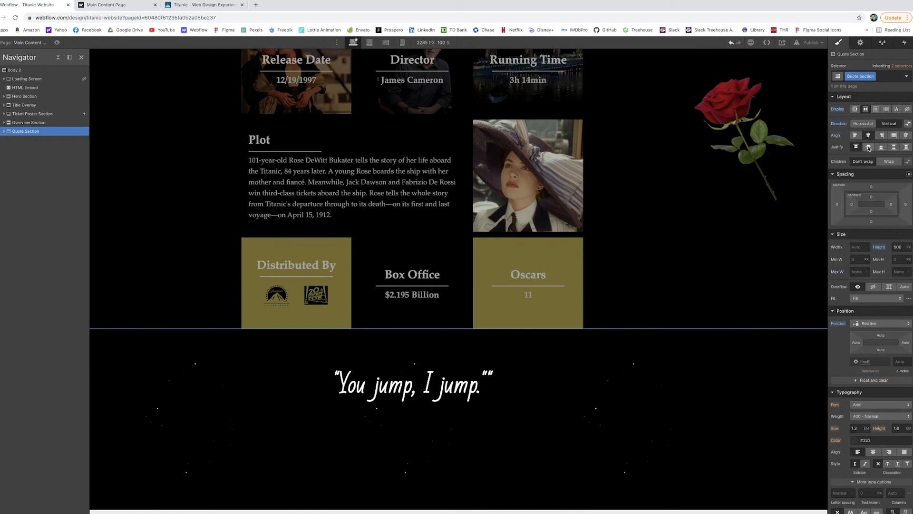
left_click(868, 147)
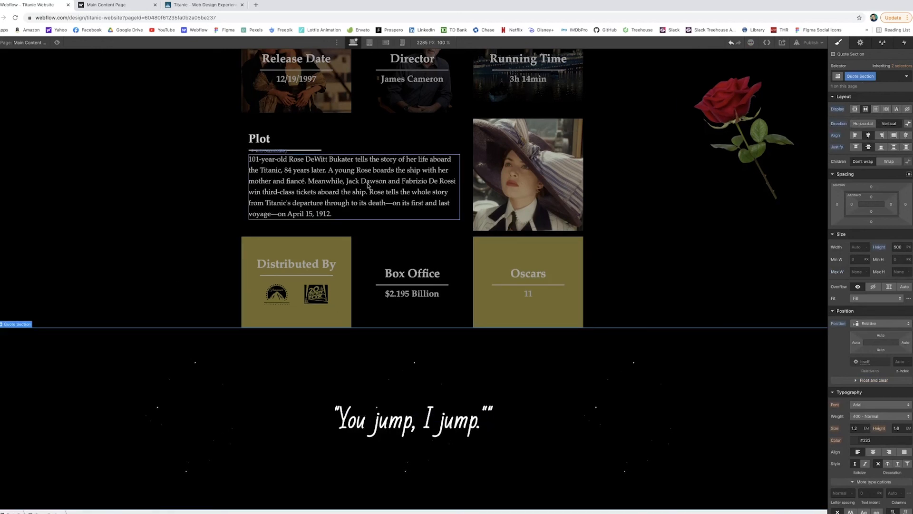
key("z")
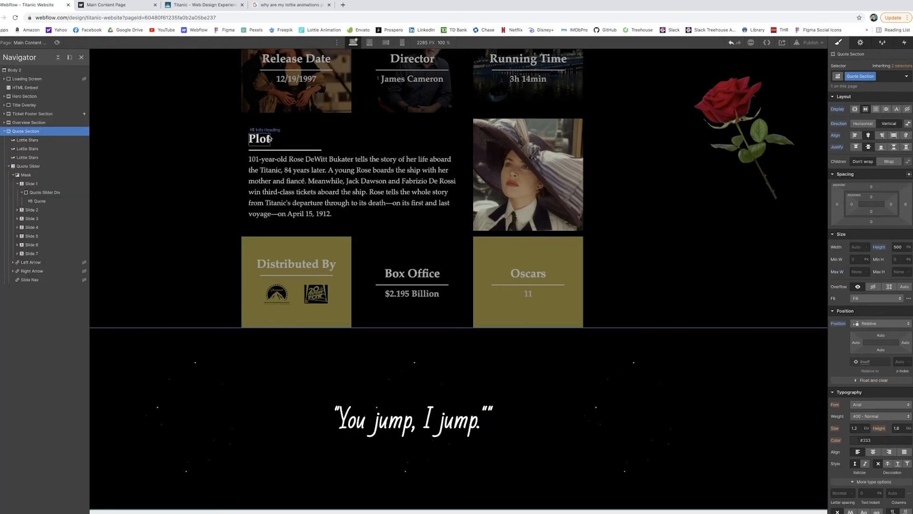
left_click(58, 43)
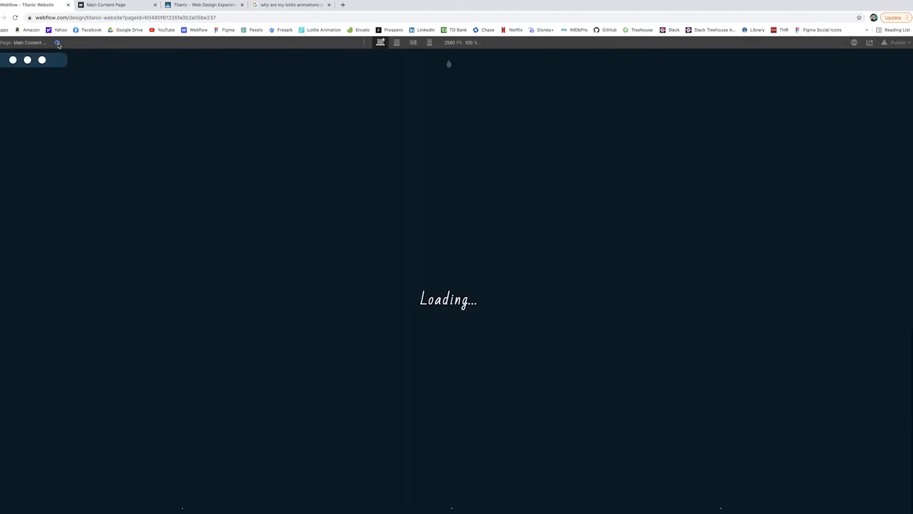